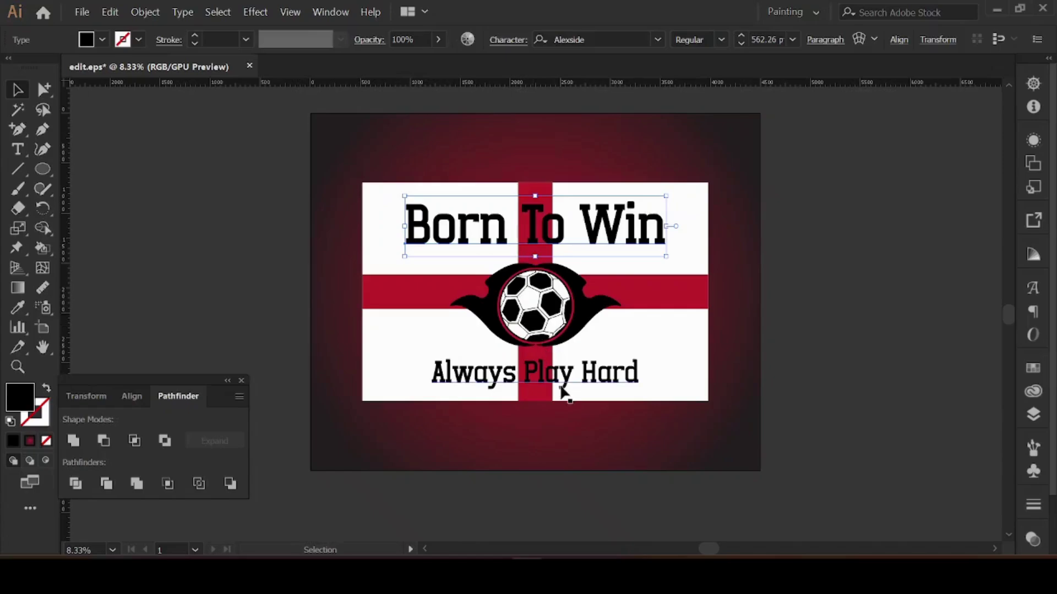
# Step: Convert both the "Born To Win" and "Always Play Hard" text lines to outlines
pyautogui.click(566, 380)
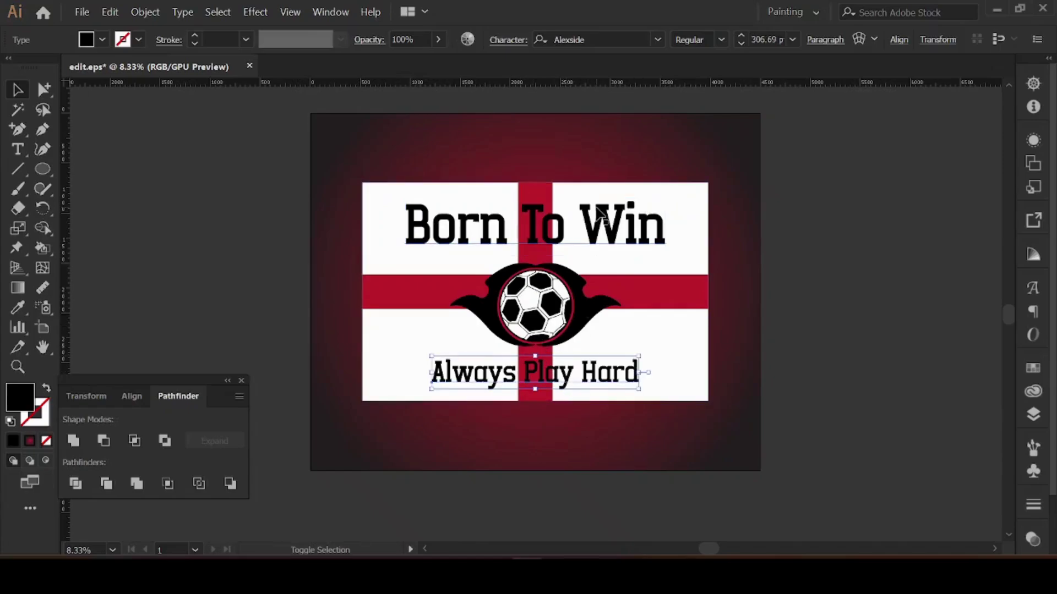
pyautogui.keyDown('shift'); pyautogui.click(604, 227); pyautogui.keyUp('shift')
pyautogui.rightClick(534, 204)
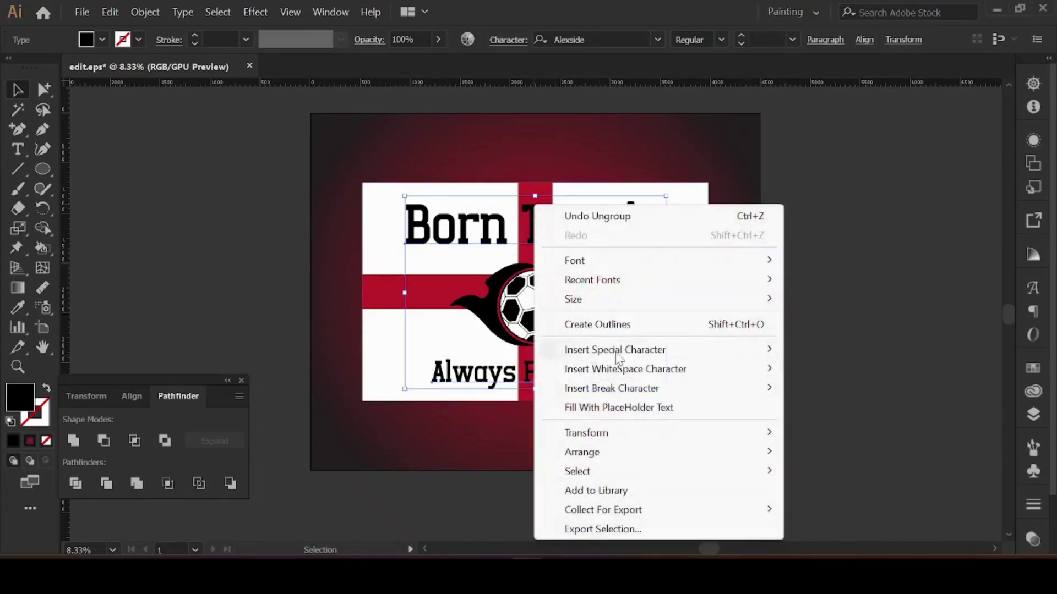
pyautogui.click(600, 324)
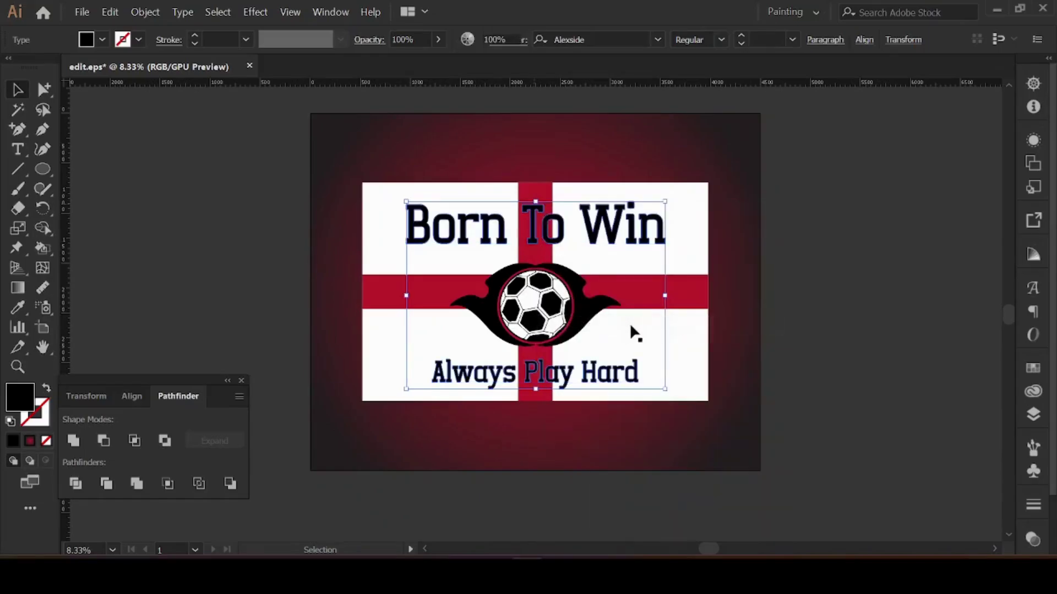
pyautogui.click(889, 325)
# Step: Merge the overlapping tips of the two black wing shapes above the football using the Shape Builder
pyautogui.click(564, 330)
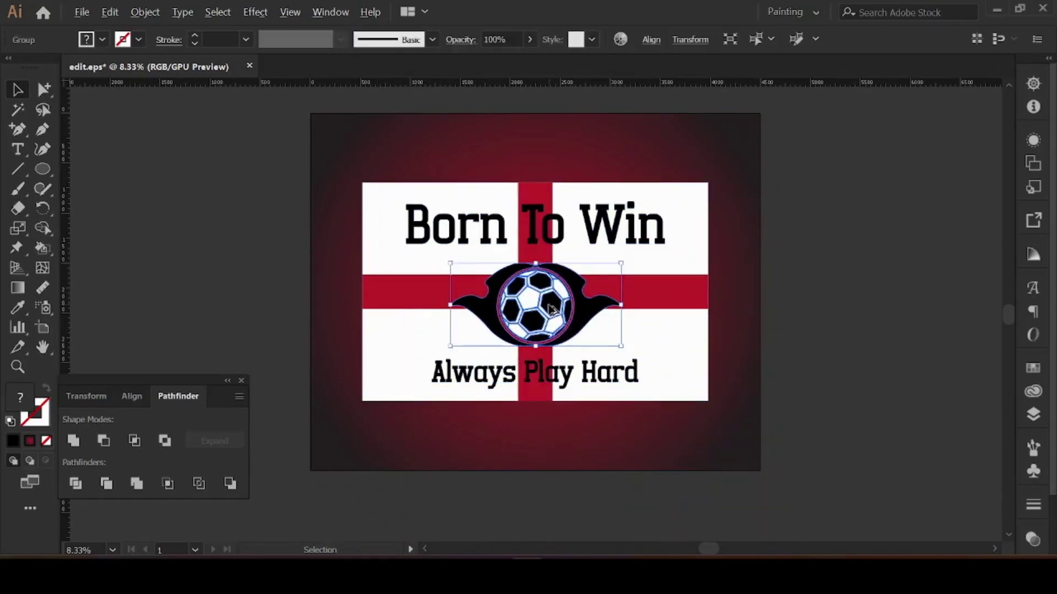
pyautogui.scroll(4, 552, 309)
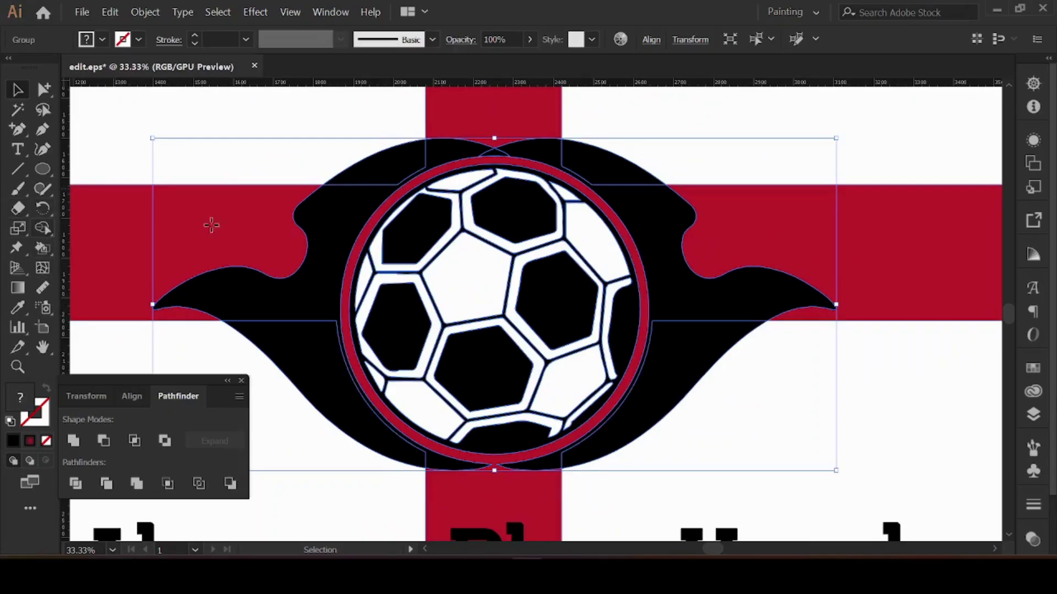
pyautogui.scroll(3, 484, 160)
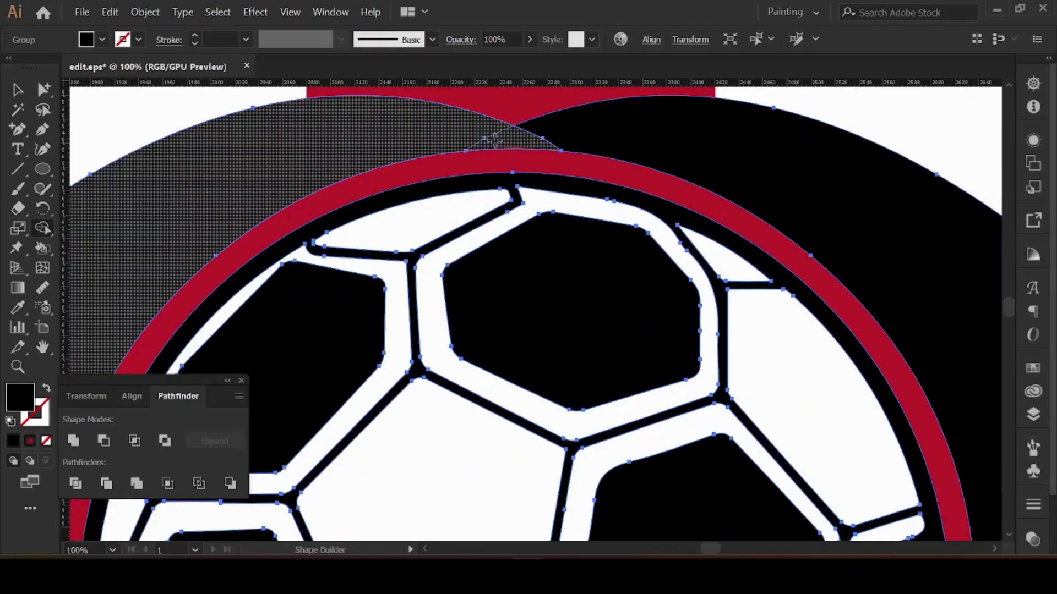
pyautogui.moveTo(494, 141); pyautogui.dragTo(556, 138)
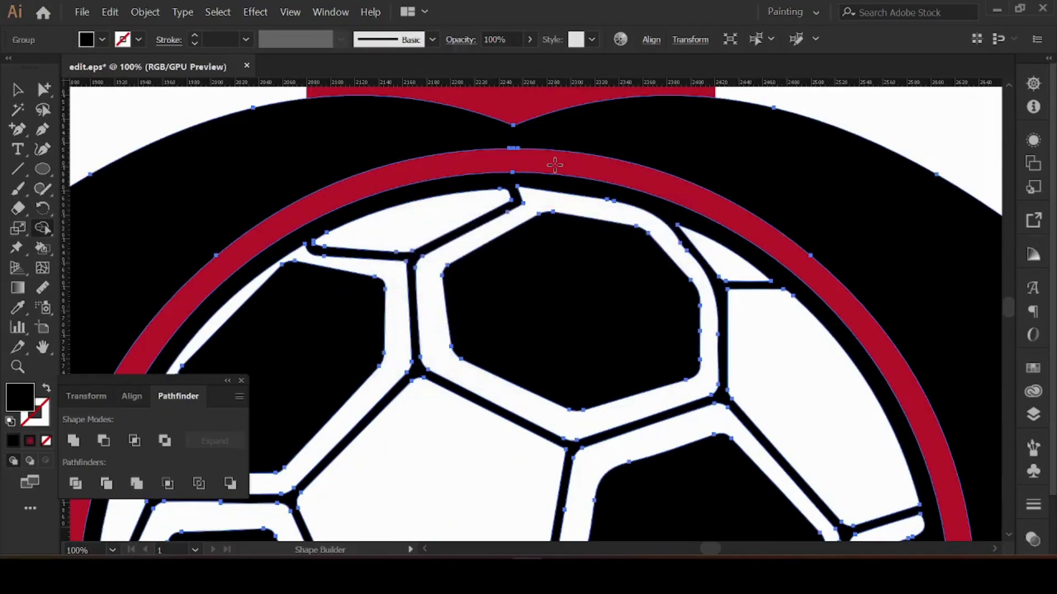
pyautogui.scroll(-3, 555, 164)
pyautogui.scroll(3, 539, 496)
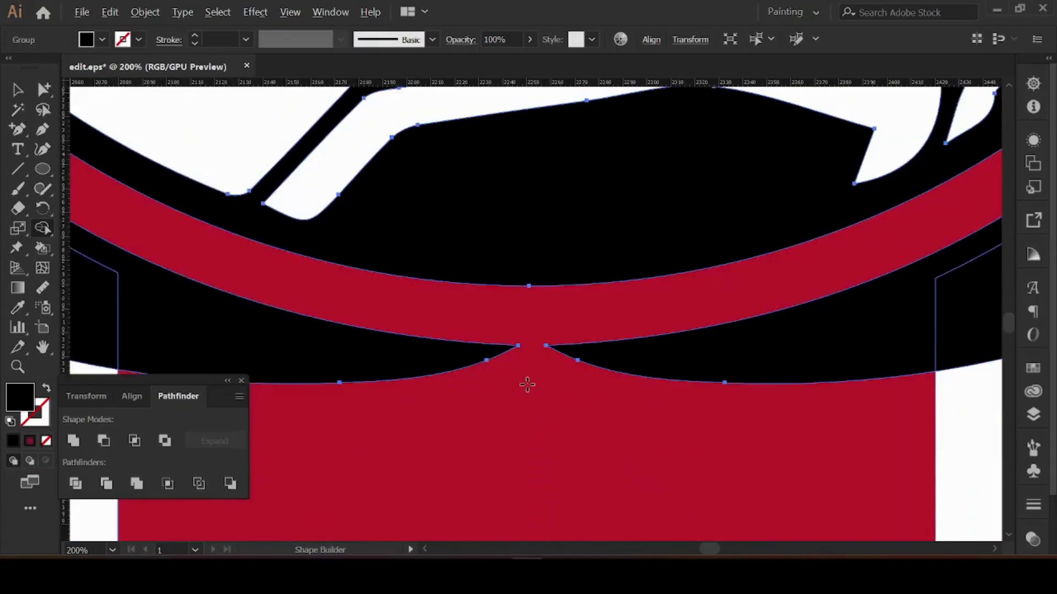
pyautogui.scroll(-2, 524, 385)
pyautogui.scroll(-3, 476, 367)
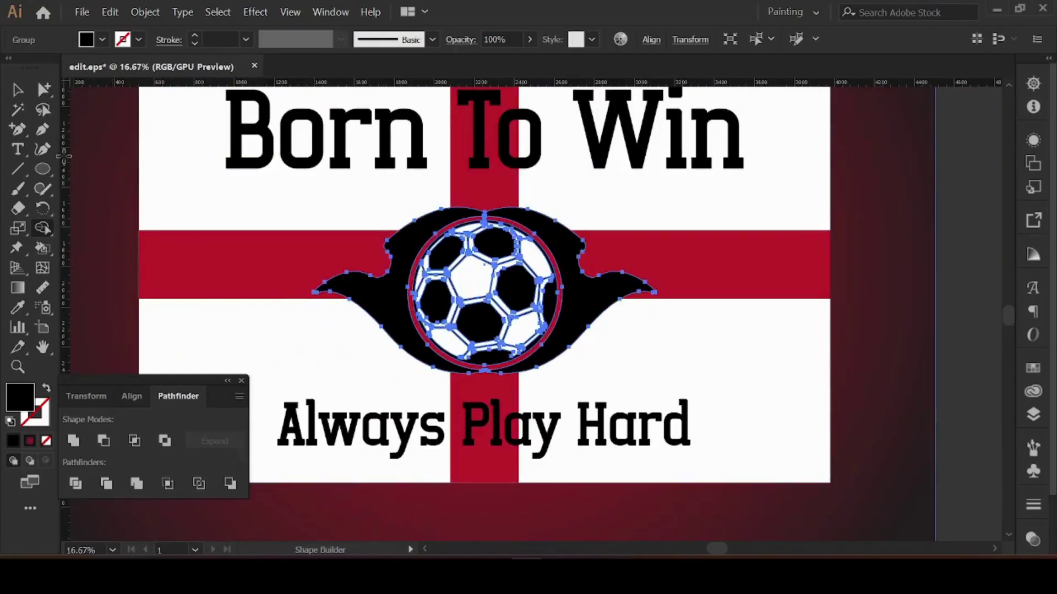
# Step: Create an offset path of 23 px around the outlined "Born To Win" lettering, with the preview enabled
pyautogui.click(17, 90)
pyautogui.scroll(-1, 491, 233)
pyautogui.click(491, 234)
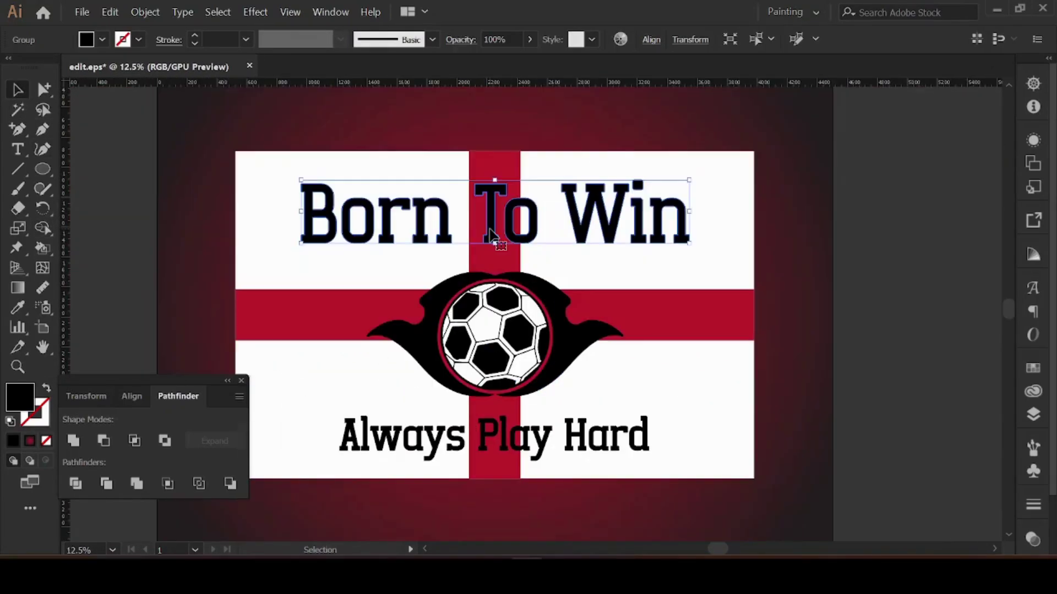
pyautogui.click(145, 12)
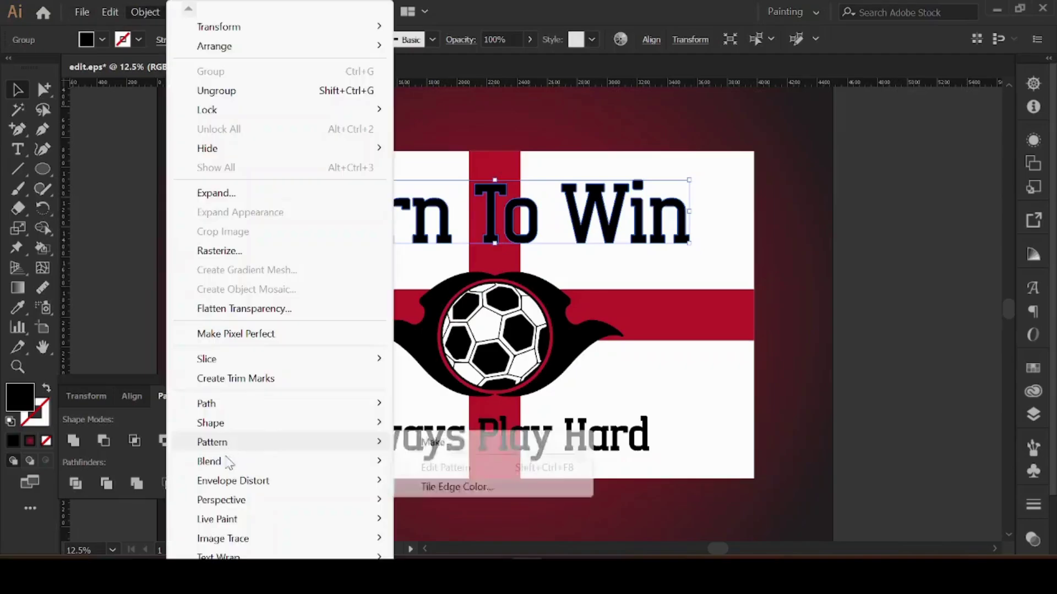
pyautogui.moveTo(252, 404)
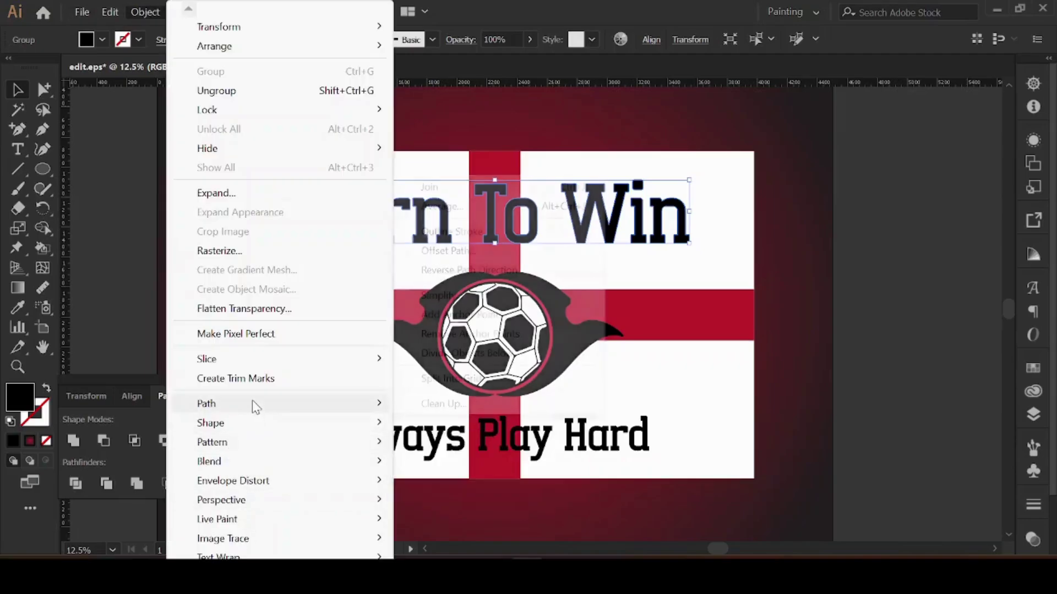
pyautogui.click(445, 249)
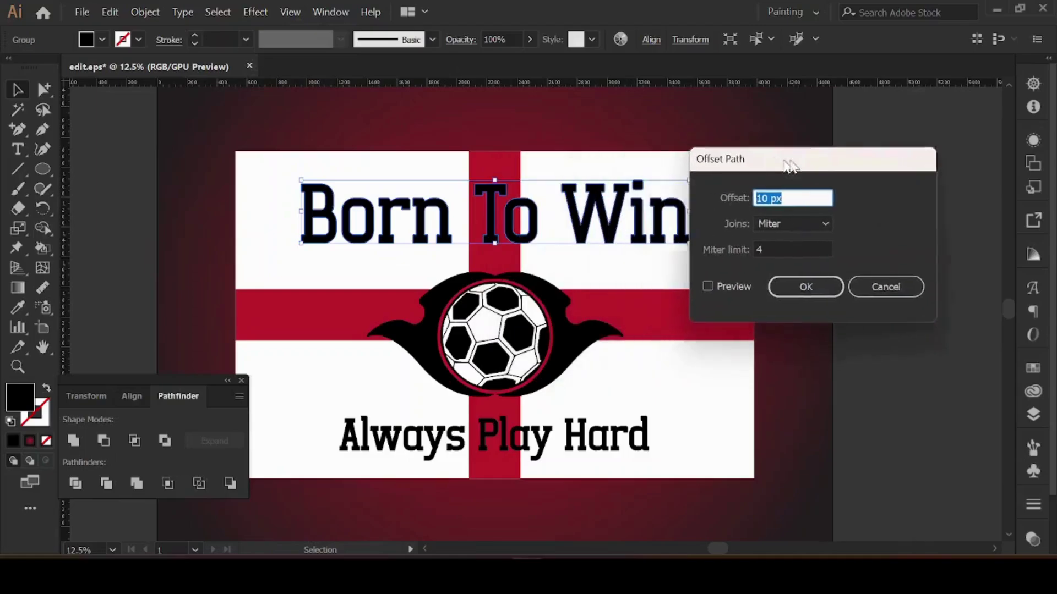
pyautogui.click(766, 272)
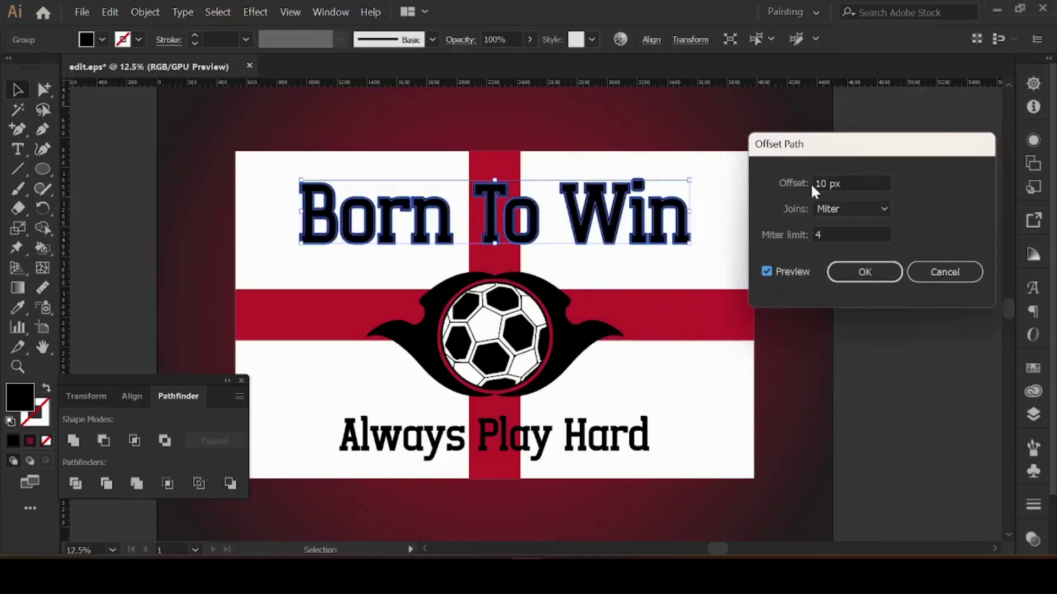
pyautogui.doubleClick(856, 183)
pyautogui.write('23')
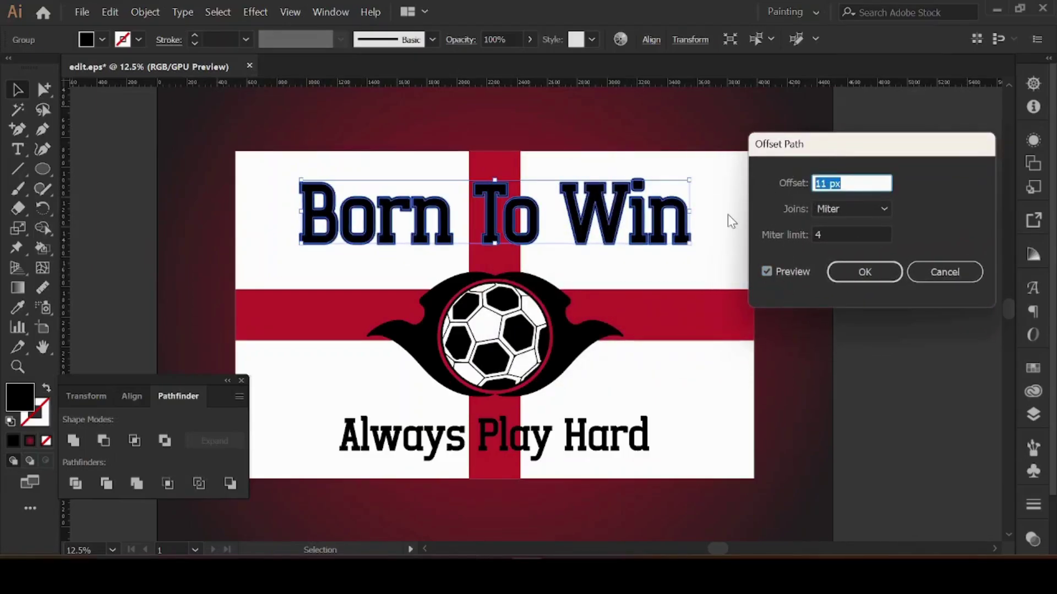
pyautogui.click(860, 279)
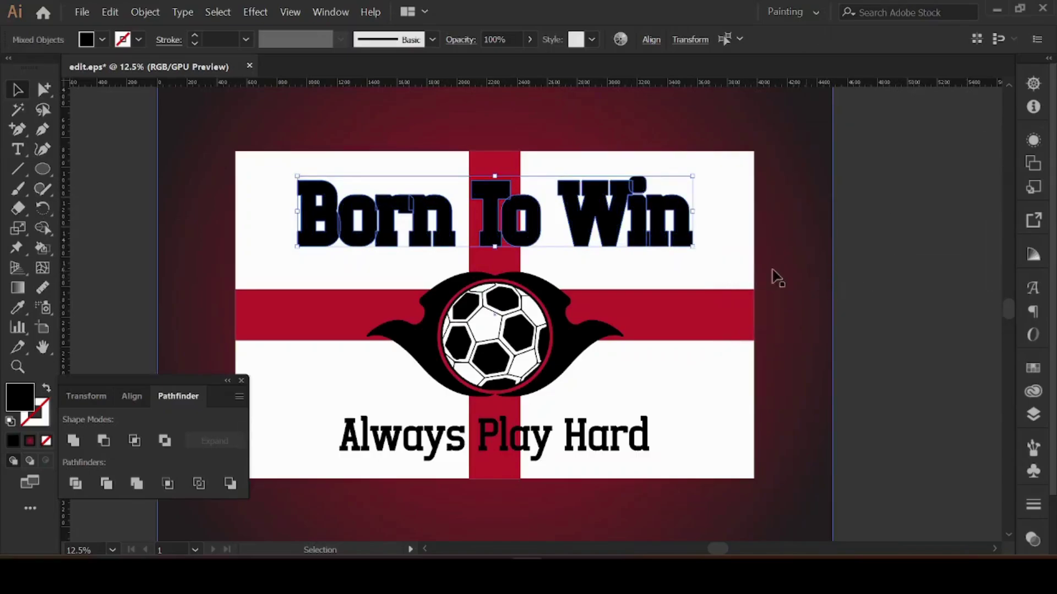
# Step: Try to unite the "Born To Win" letters and their offset outlines into one shape
pyautogui.click(74, 441)
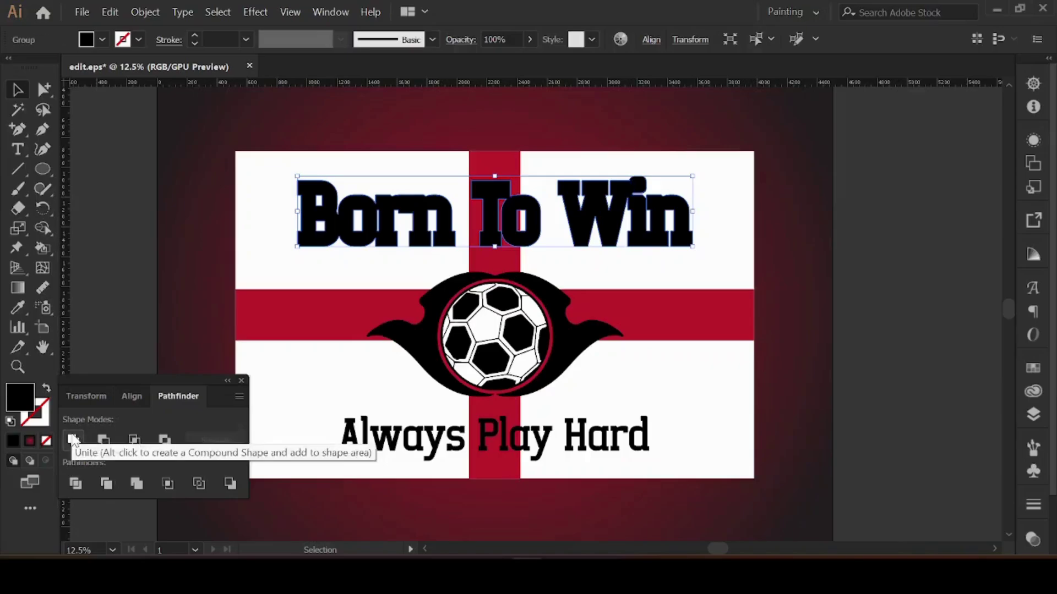
pyautogui.press('a')
pyautogui.hscroll(1, 445, 279)
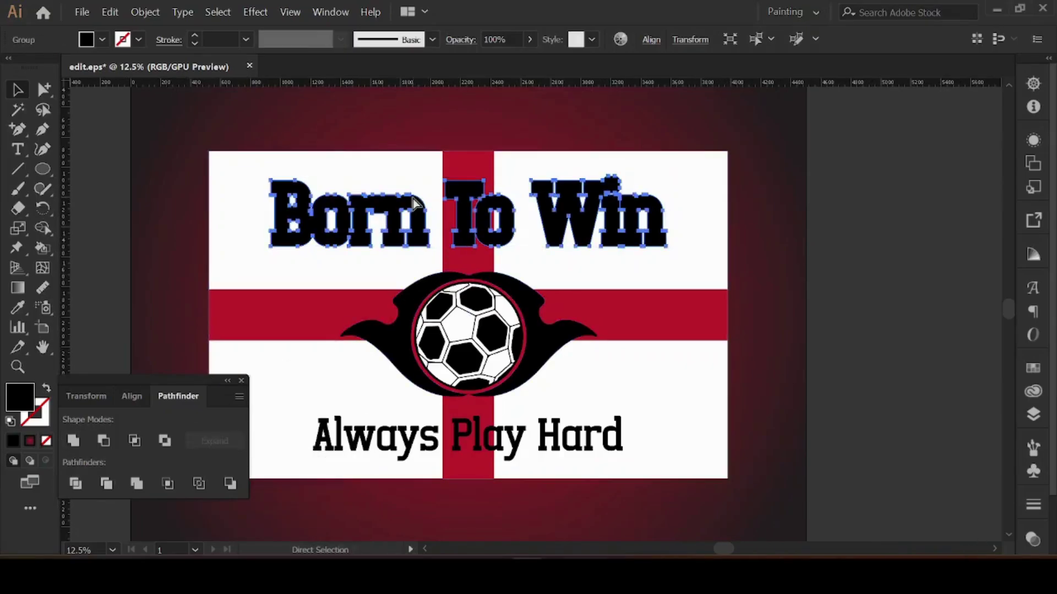
pyautogui.press('v')
# Step: Unite the overlapping offset outlines of the "Born To Win" letters using Pathfinder
pyautogui.scroll(3, 412, 189)
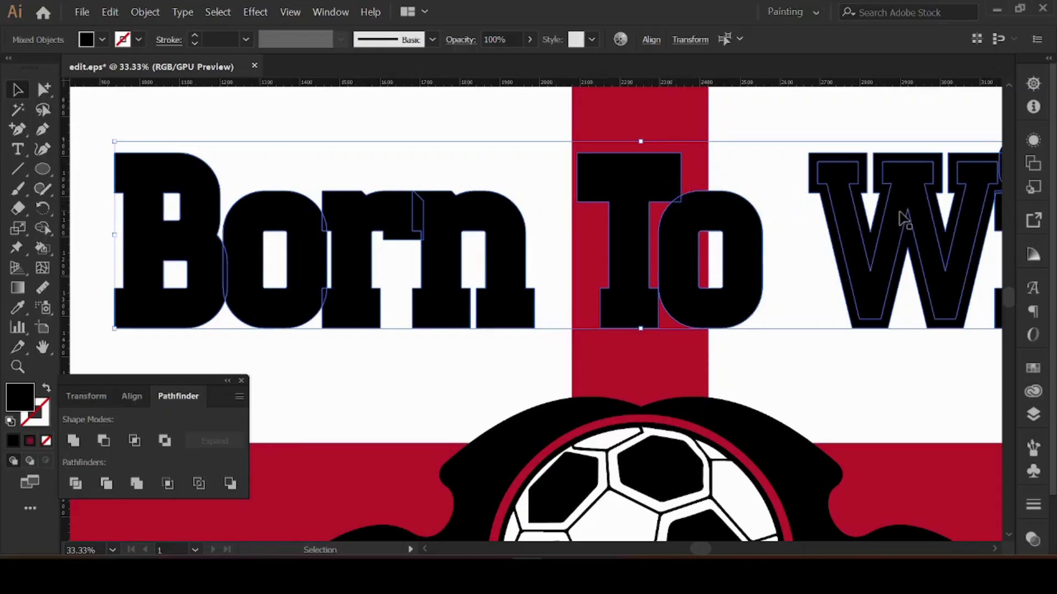
pyautogui.moveTo(722, 215); pyautogui.dragTo(629, 230)
pyautogui.moveTo(965, 251); pyautogui.dragTo(698, 243)
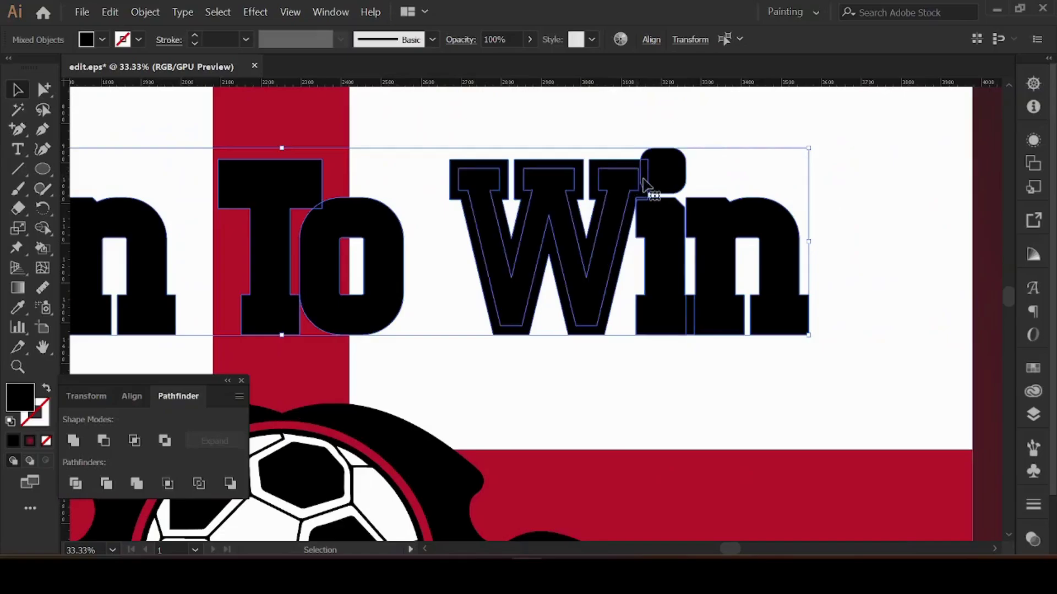
pyautogui.click(74, 440)
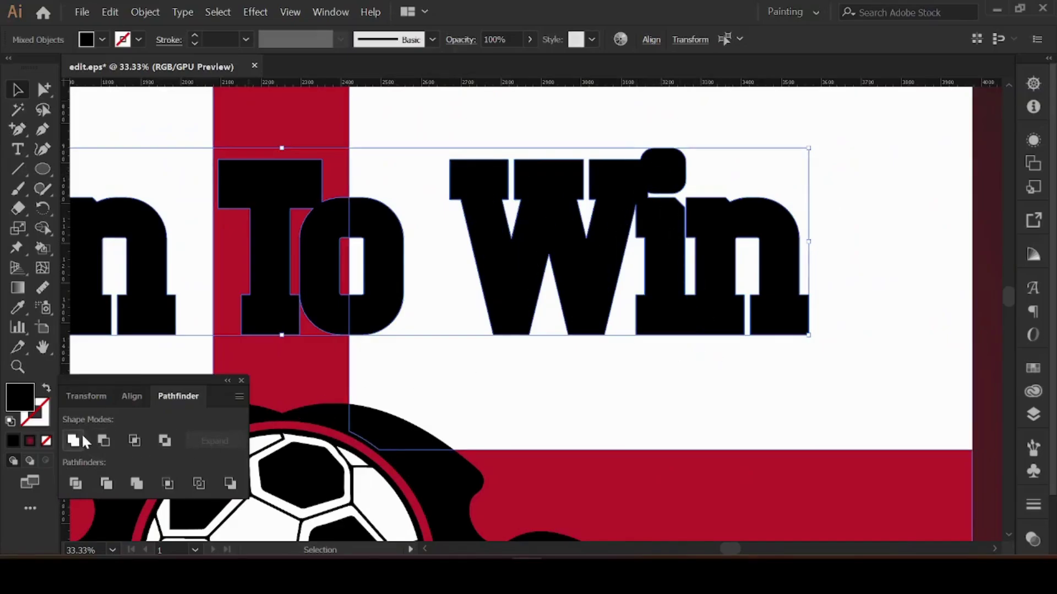
# Step: Recolour the united "Born To Win" offset shape with the flag cross's red using the Eyedropper, and deselect it
pyautogui.scroll(-3, 569, 278)
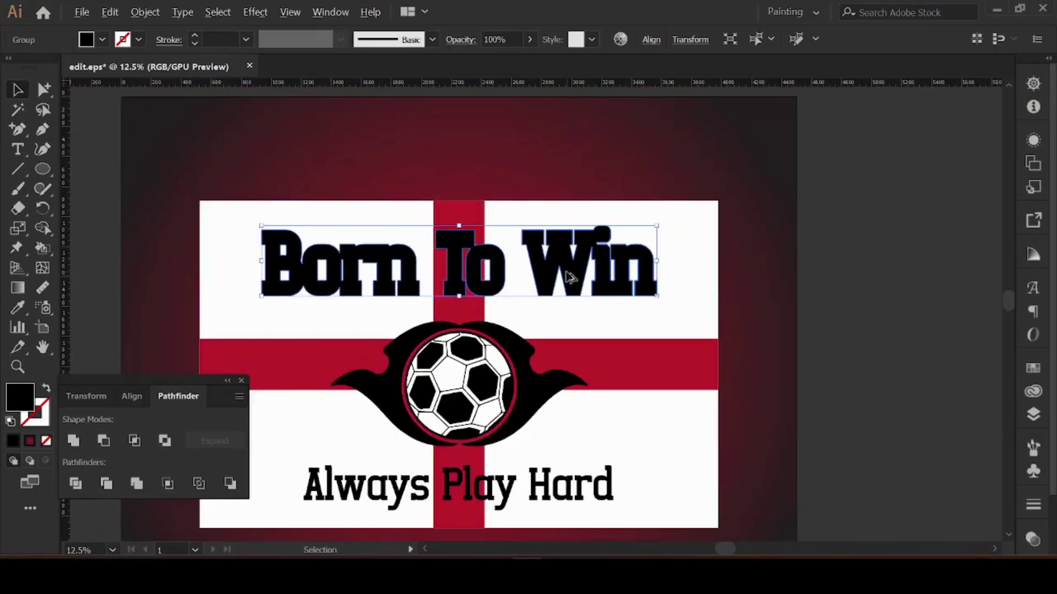
pyautogui.scroll(-2, 569, 278)
pyautogui.hscroll(-4, 574, 273)
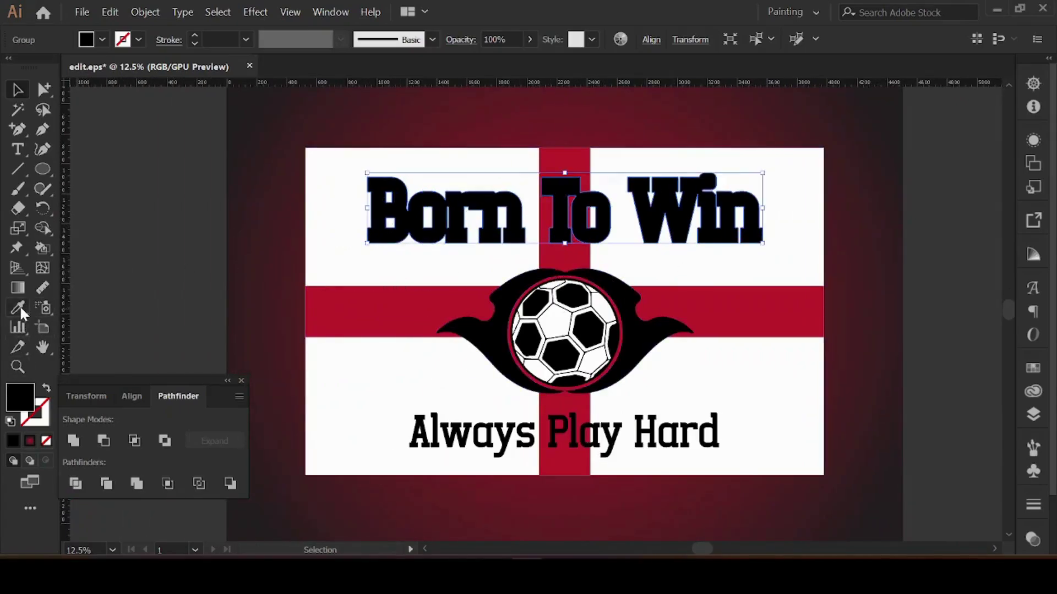
pyautogui.click(18, 308)
pyautogui.click(341, 315)
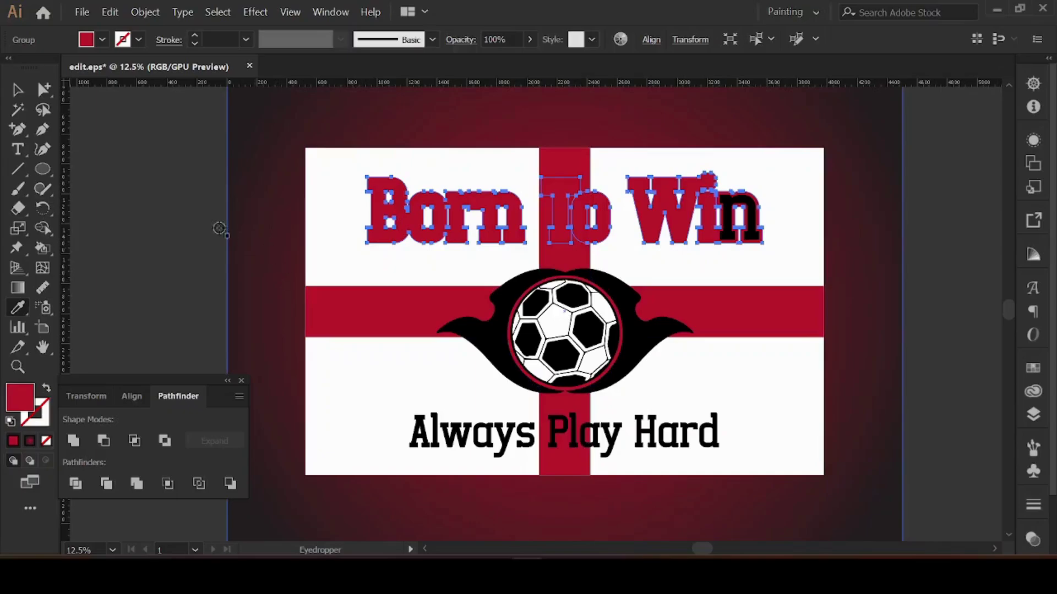
pyautogui.hotkey('ctrl', 'shift', 'a')
pyautogui.press('v')
# Step: Ungroup the "Born To Win" artwork and bring its pieces to the front
pyautogui.scroll(2, 850, 395)
pyautogui.hscroll(3, 850, 395)
pyautogui.hscroll(-1, 542, 410)
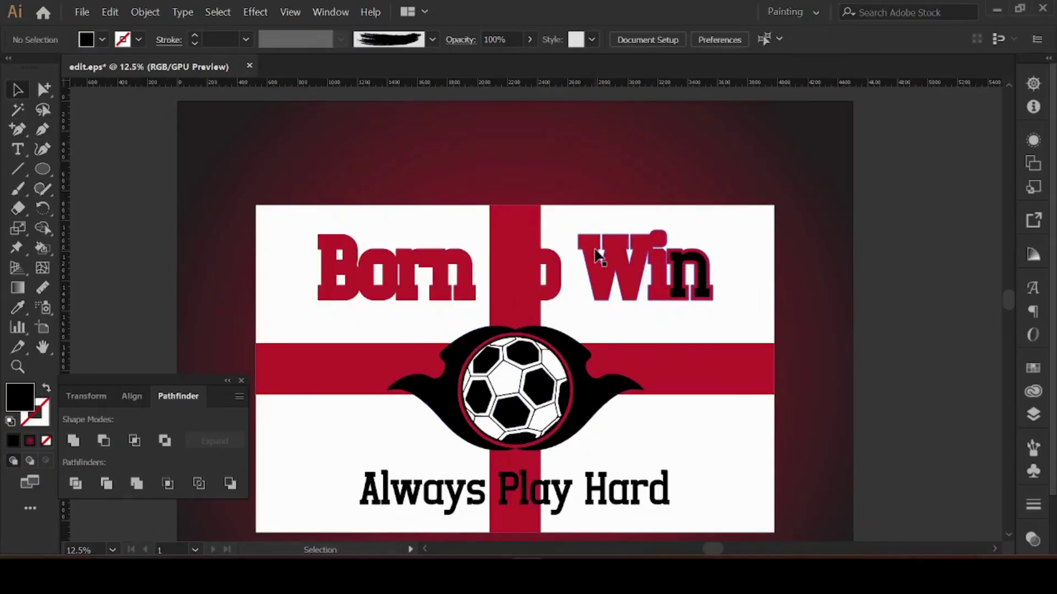
pyautogui.click(601, 250)
pyautogui.rightClick(600, 250)
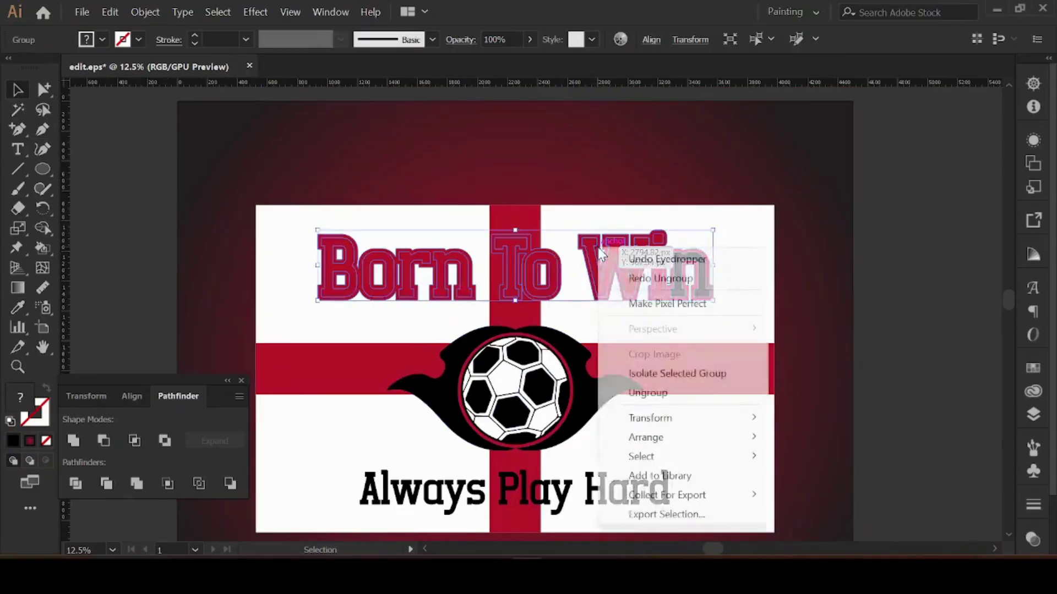
pyautogui.click(676, 392)
pyautogui.rightClick(450, 322)
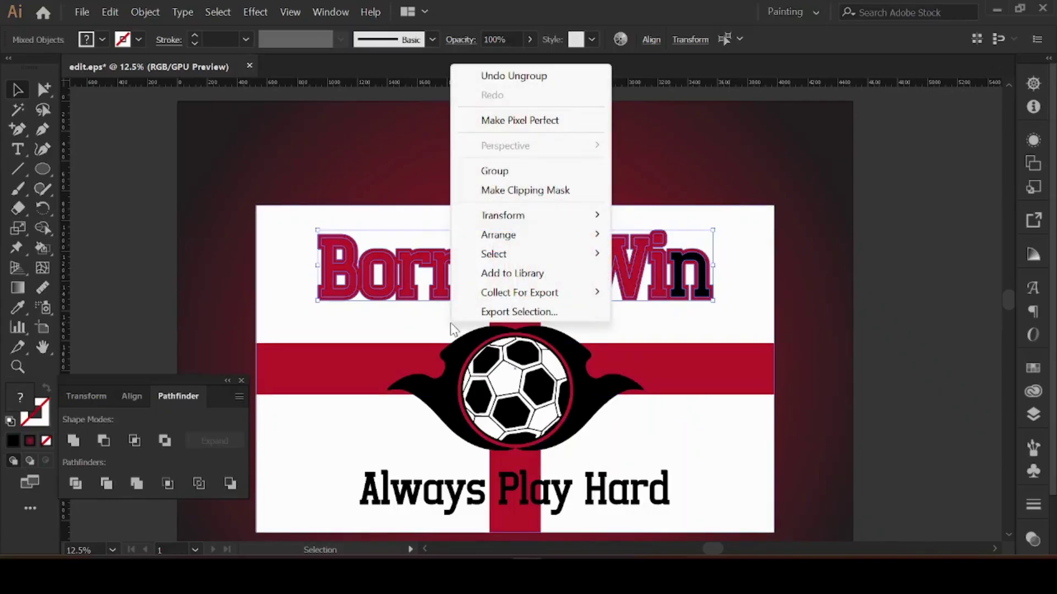
pyautogui.moveTo(515, 247)
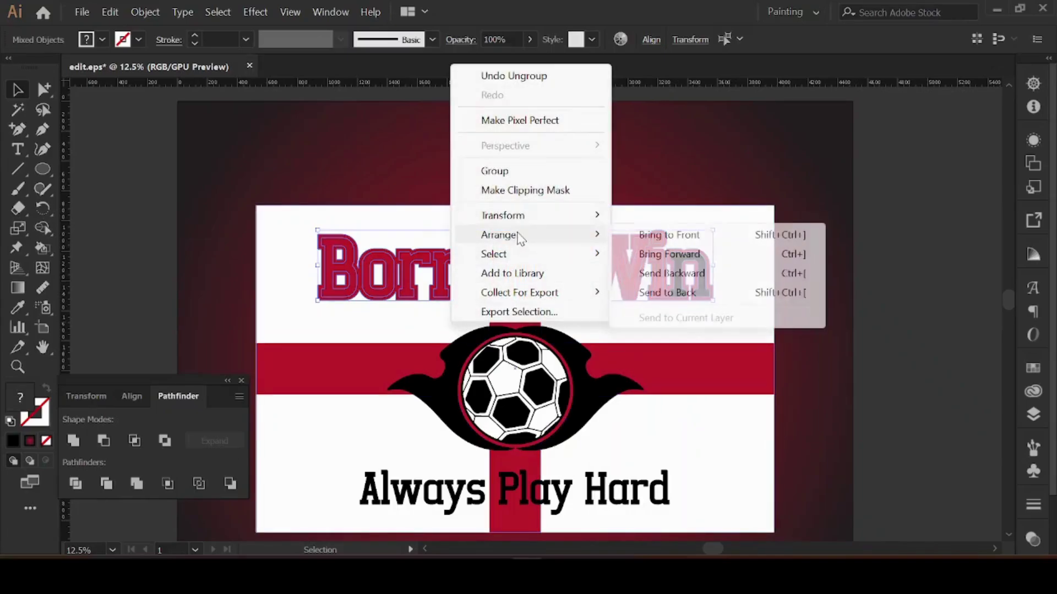
pyautogui.click(692, 241)
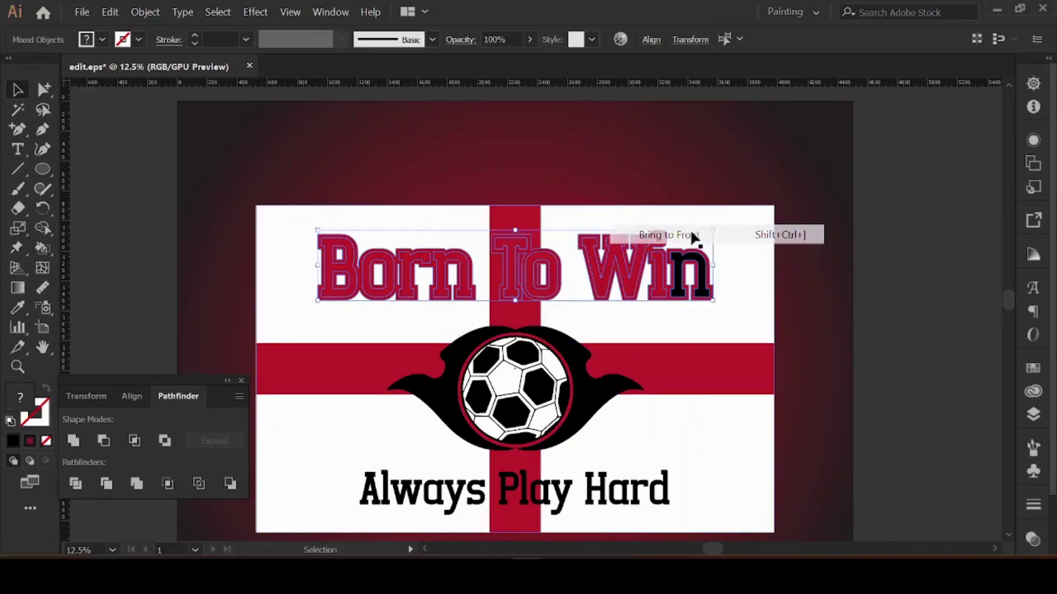
# Step: Recolour the black inner letters of "Born To Win" with the flag cross's red using the Eyedropper
pyautogui.click(355, 246)
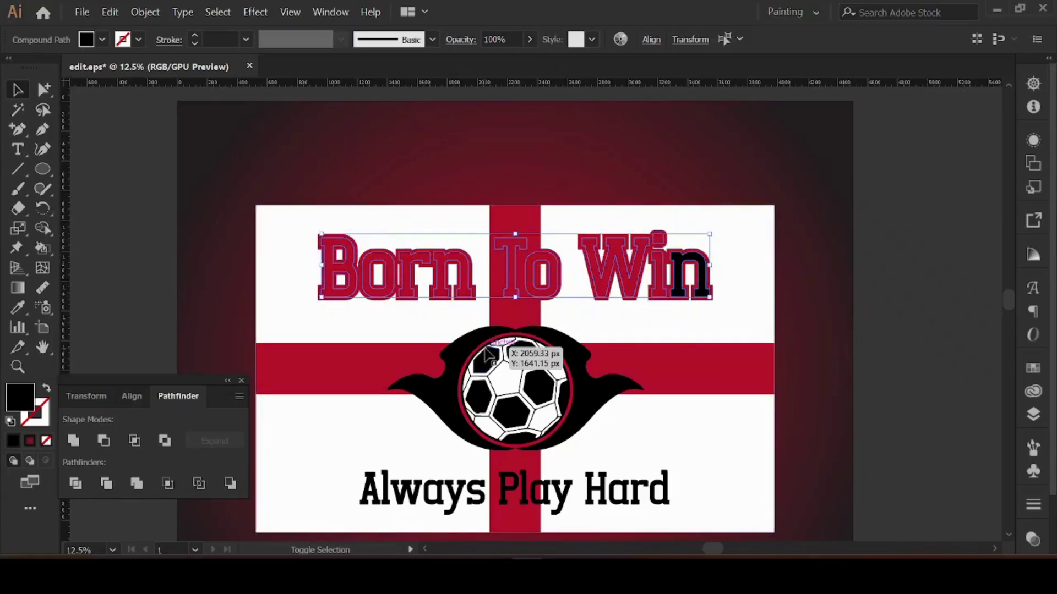
pyautogui.click(17, 309)
pyautogui.click(307, 361)
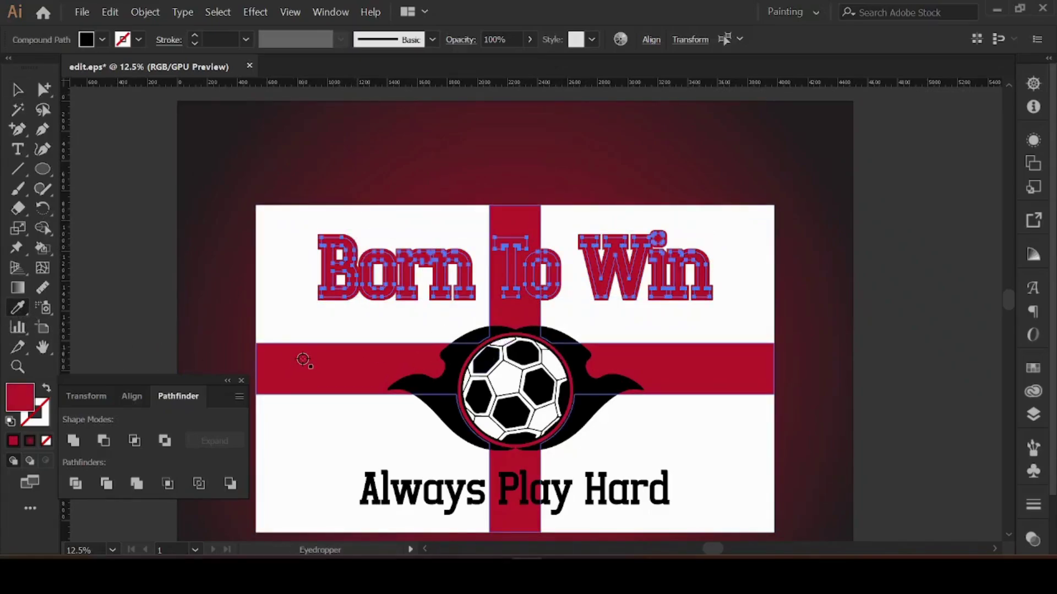
pyautogui.click(19, 92)
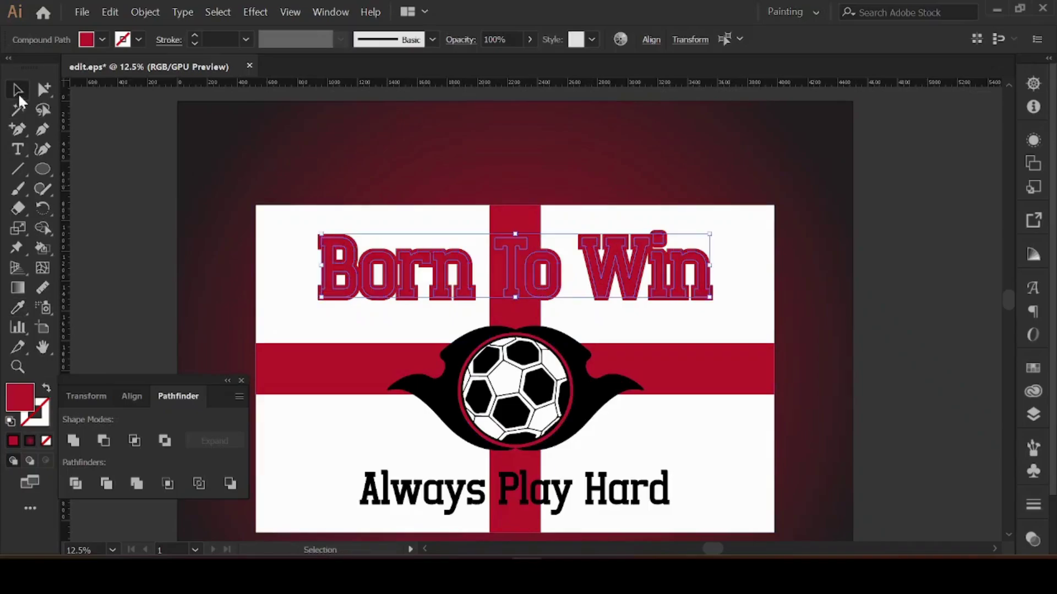
# Step: Bring the inner "Born To Win" lettering to the front of the artwork
pyautogui.rightClick(420, 260)
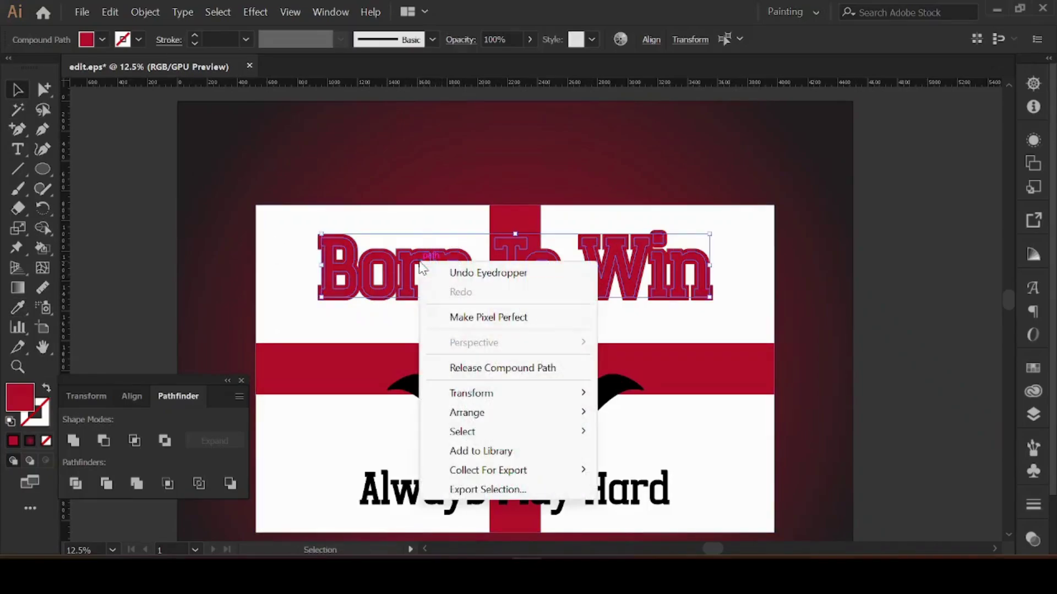
pyautogui.moveTo(482, 424)
pyautogui.click(642, 411)
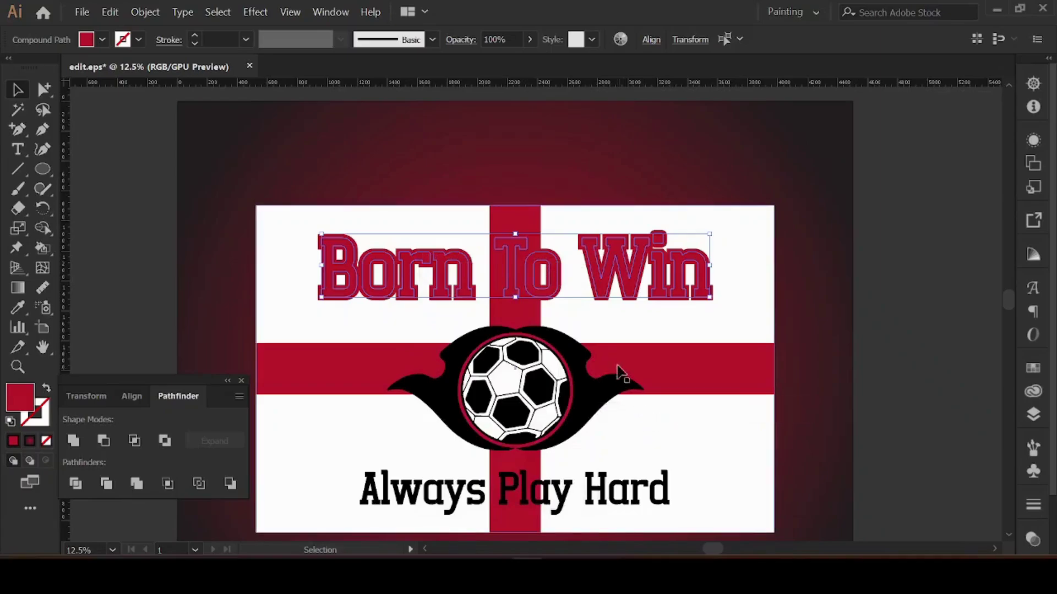
pyautogui.rightClick(462, 287)
pyautogui.moveTo(513, 440)
pyautogui.click(694, 437)
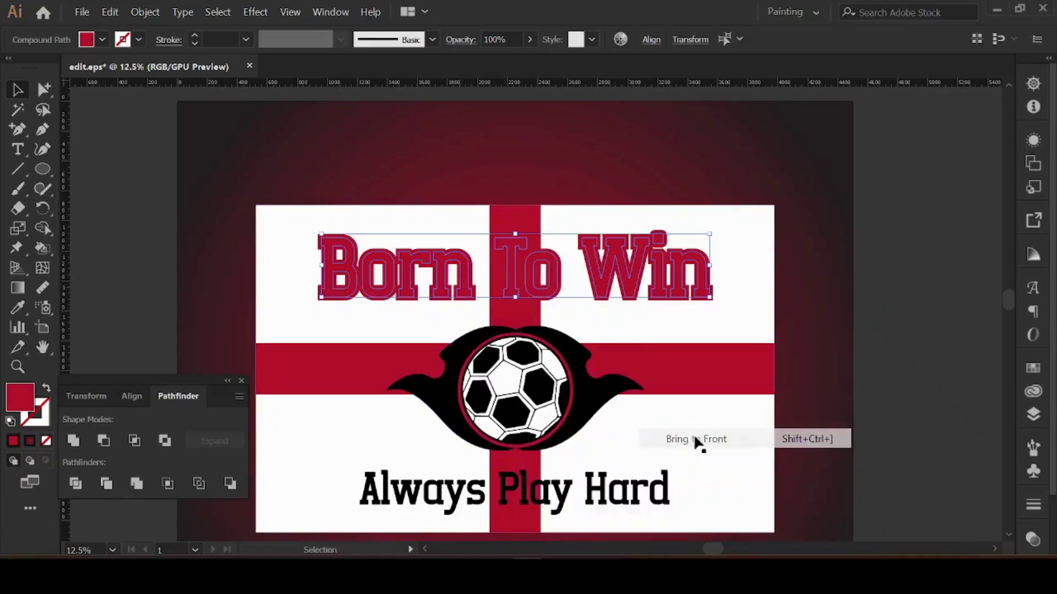
# Step: Recolour the inner "Born To Win" lettering with the flag's white using the Eyedropper, and deselect it
pyautogui.click(17, 307)
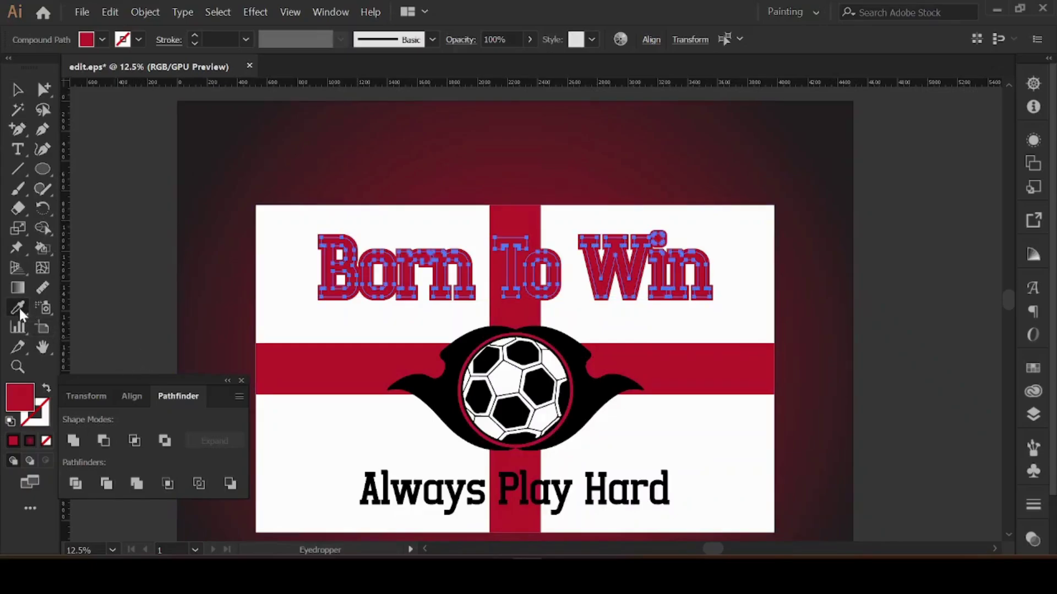
pyautogui.click(282, 313)
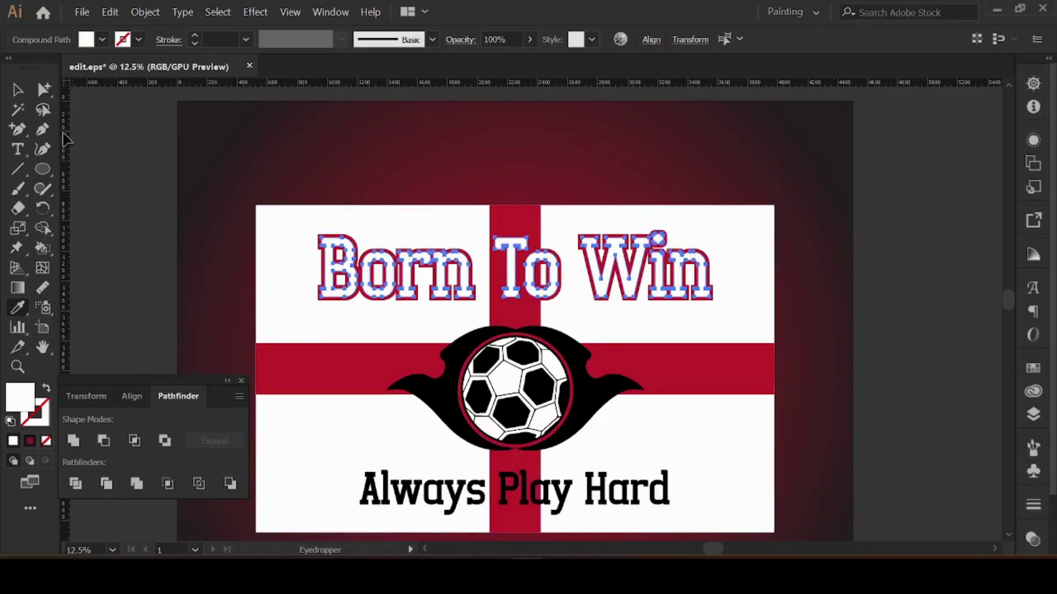
pyautogui.click(18, 91)
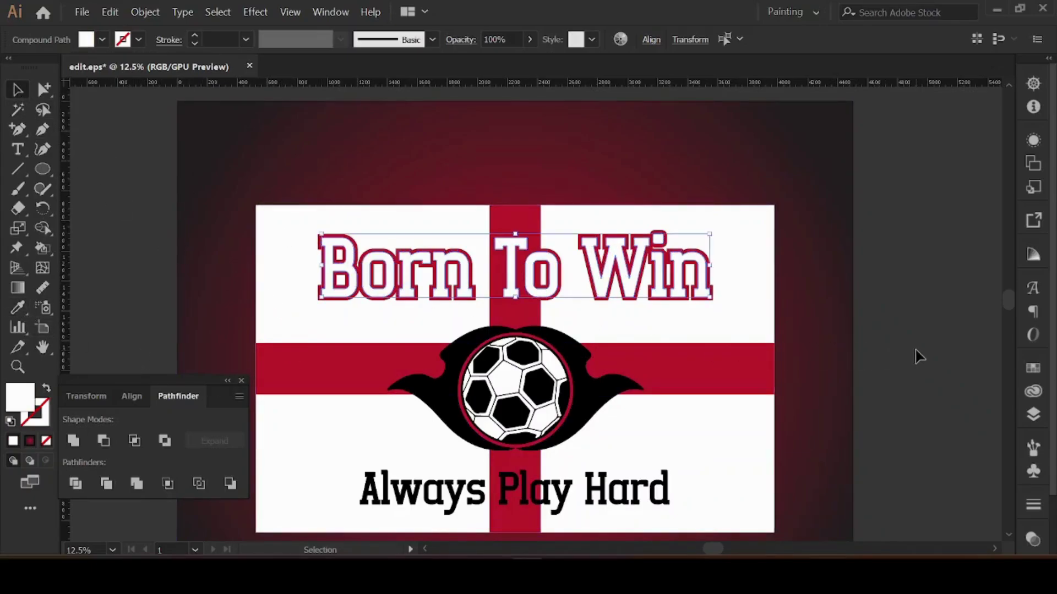
pyautogui.rightClick(599, 271)
pyautogui.click(907, 345)
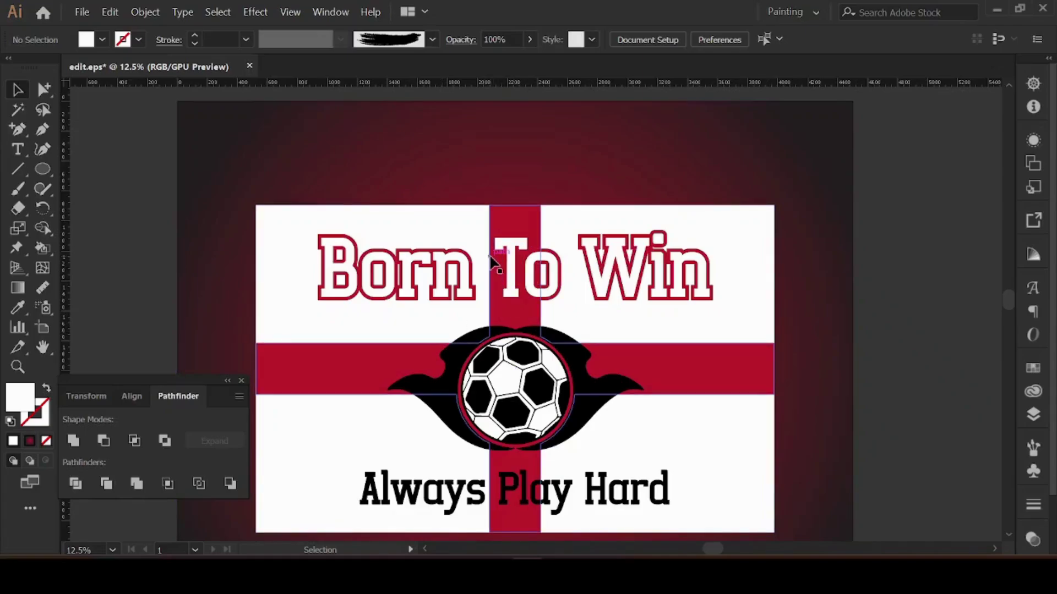
# Step: Add a 9 px Offset Path around the "Always Play Hard" lettering
pyautogui.click(503, 264)
pyautogui.scroll(-5, 388, 337)
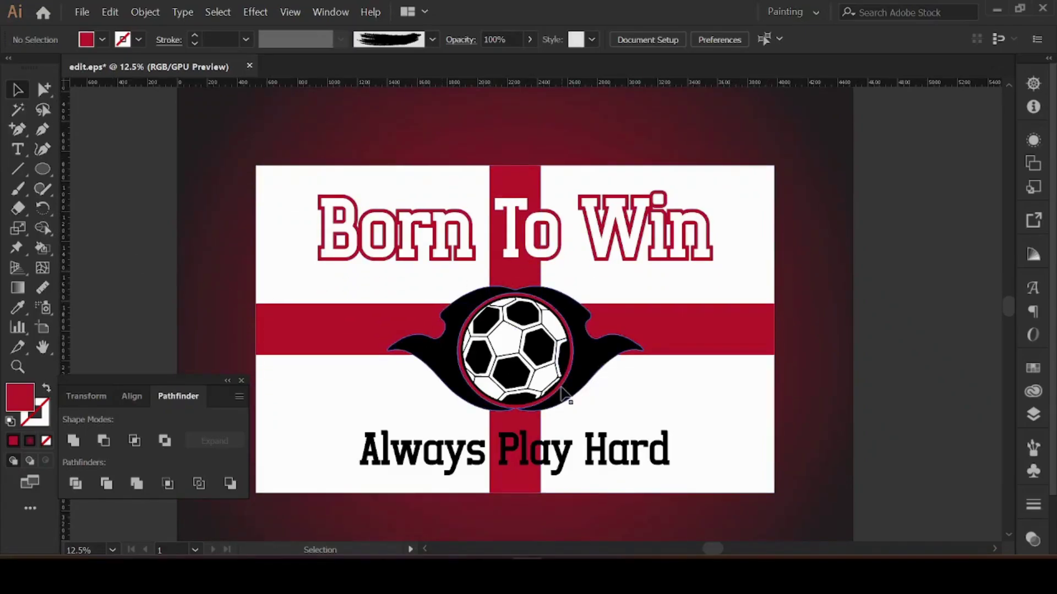
pyautogui.scroll(2, 542, 388)
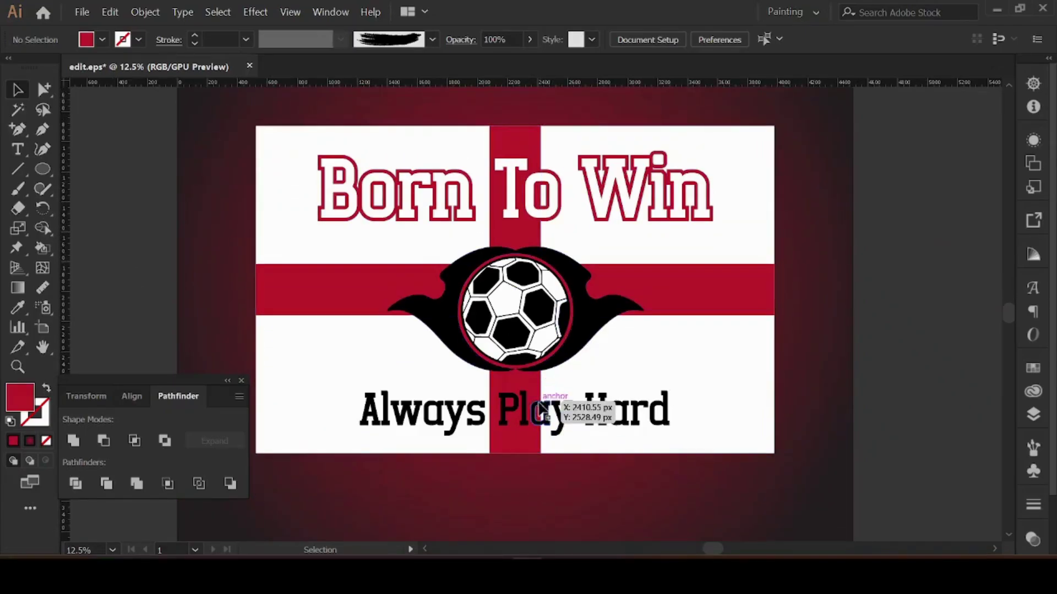
pyautogui.click(485, 414)
pyautogui.click(144, 12)
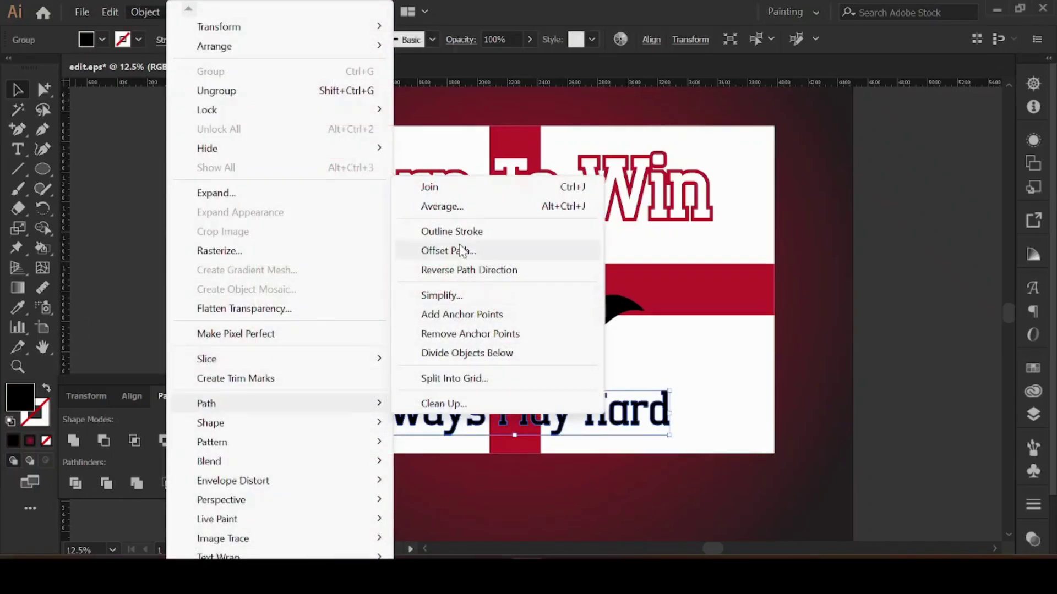
pyautogui.click(445, 250)
pyautogui.click(768, 271)
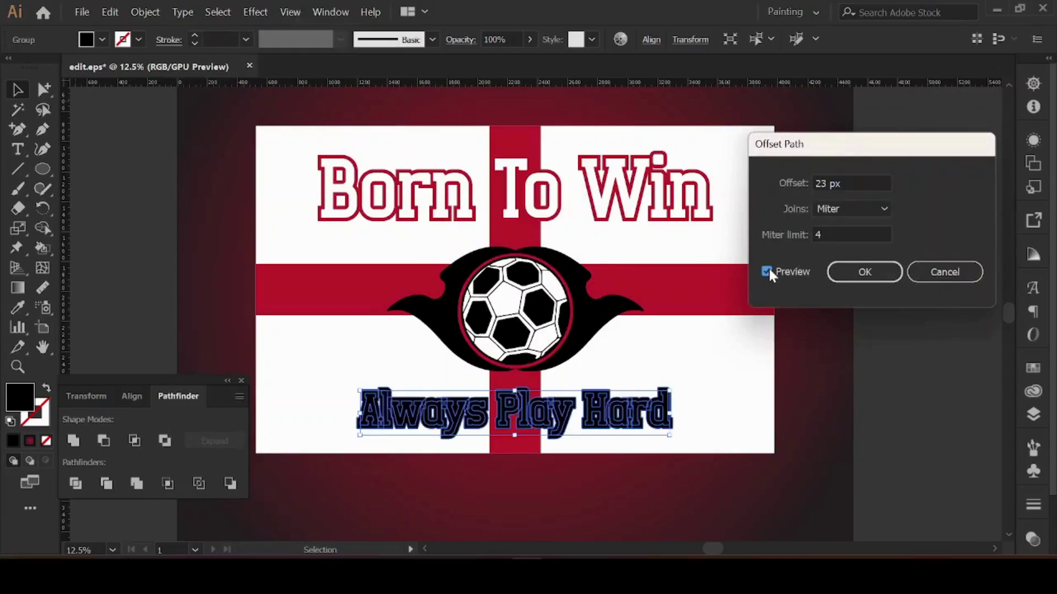
pyautogui.click(862, 183)
pyautogui.press('Down')
pyautogui.press('Down')
pyautogui.press('Down')
pyautogui.press('Down')
pyautogui.press('Down')
pyautogui.press('Down')
pyautogui.press('Down')
pyautogui.press('Down')
pyautogui.press('Down')
pyautogui.press('Down')
pyautogui.press('Down')
pyautogui.press('Down')
pyautogui.press('Down')
pyautogui.press('Down')
pyautogui.press('Down')
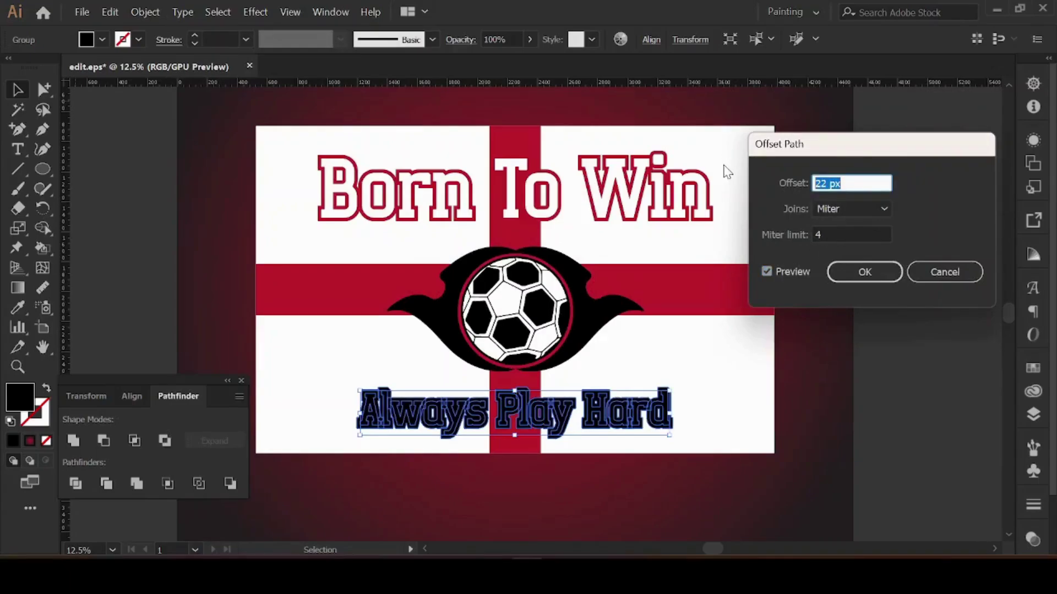
pyautogui.press('Up')
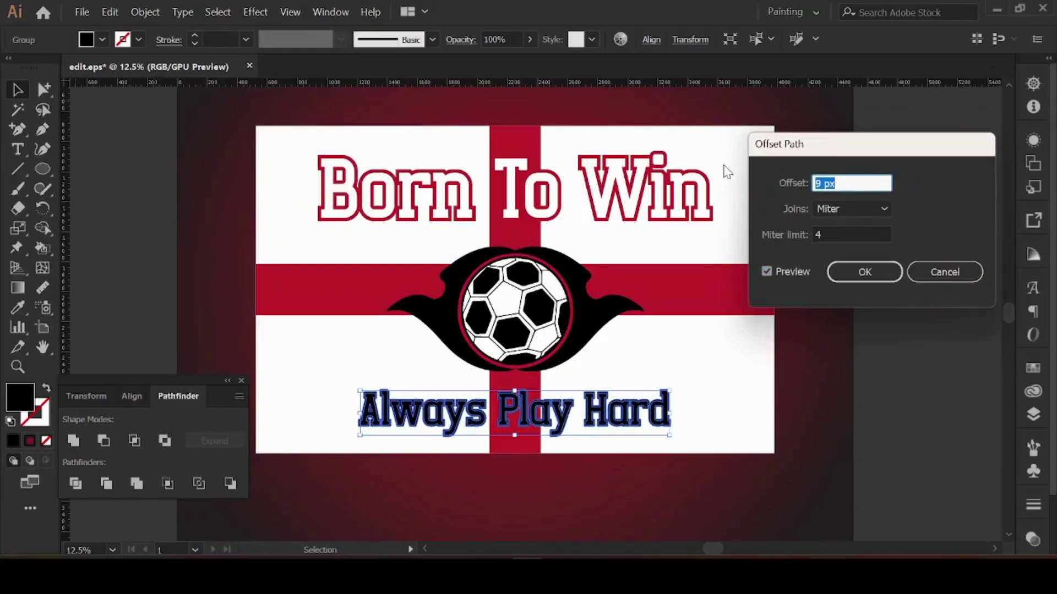
pyautogui.press('Return')
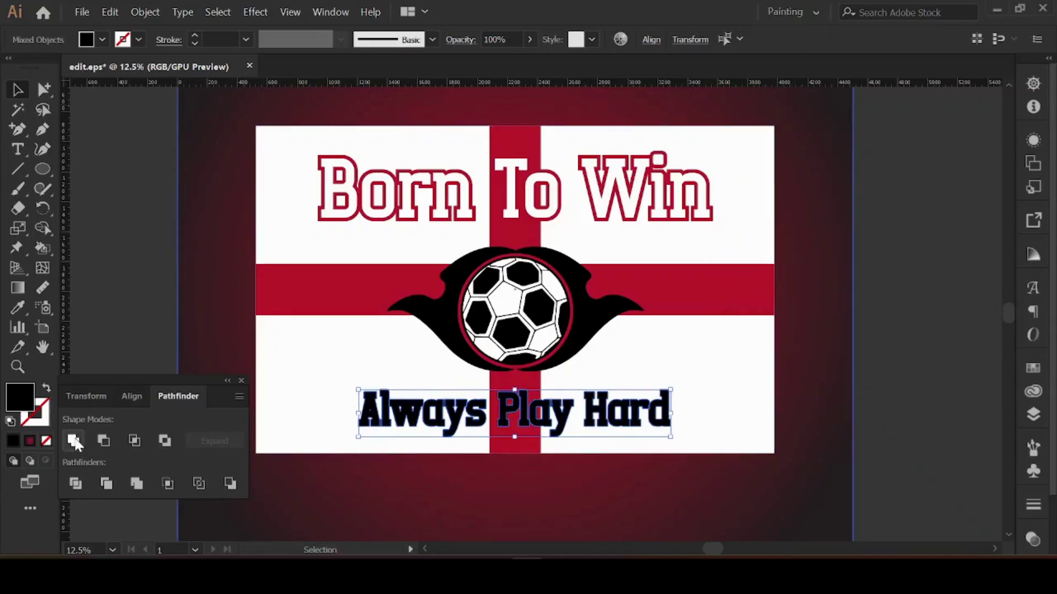
# Step: Unite the offset shapes of "Always Play Hard" with Pathfinder and deselect the result
pyautogui.scroll(2, 368, 456)
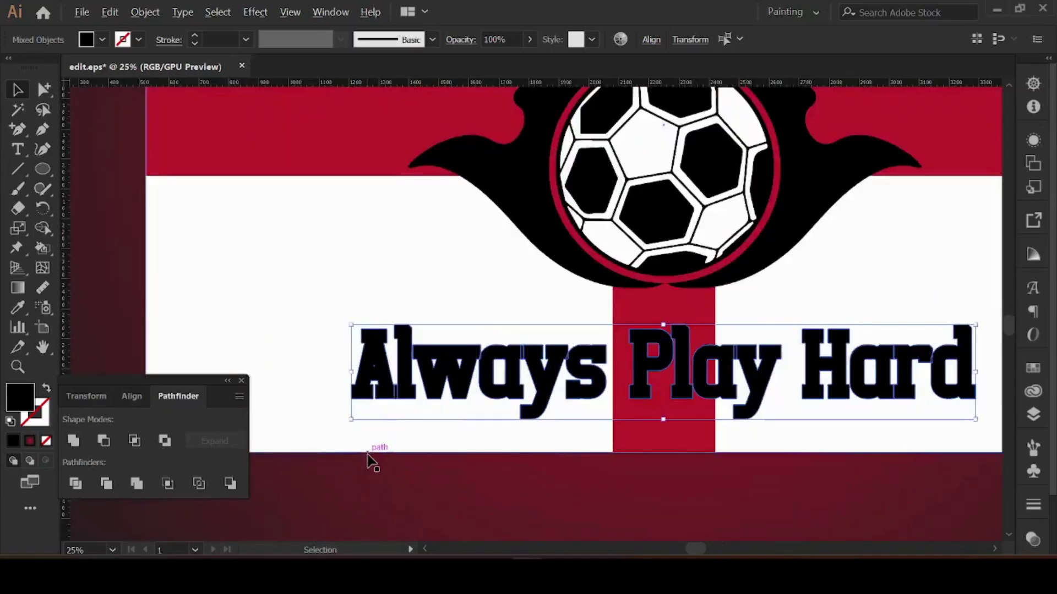
pyautogui.click(72, 441)
pyautogui.scroll(-2, 421, 404)
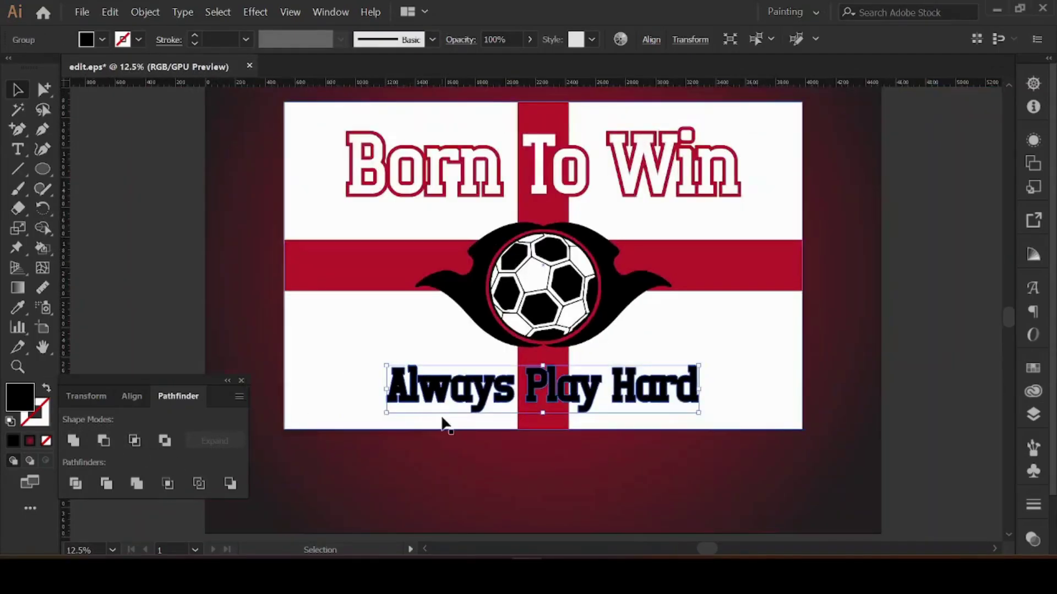
pyautogui.click(946, 389)
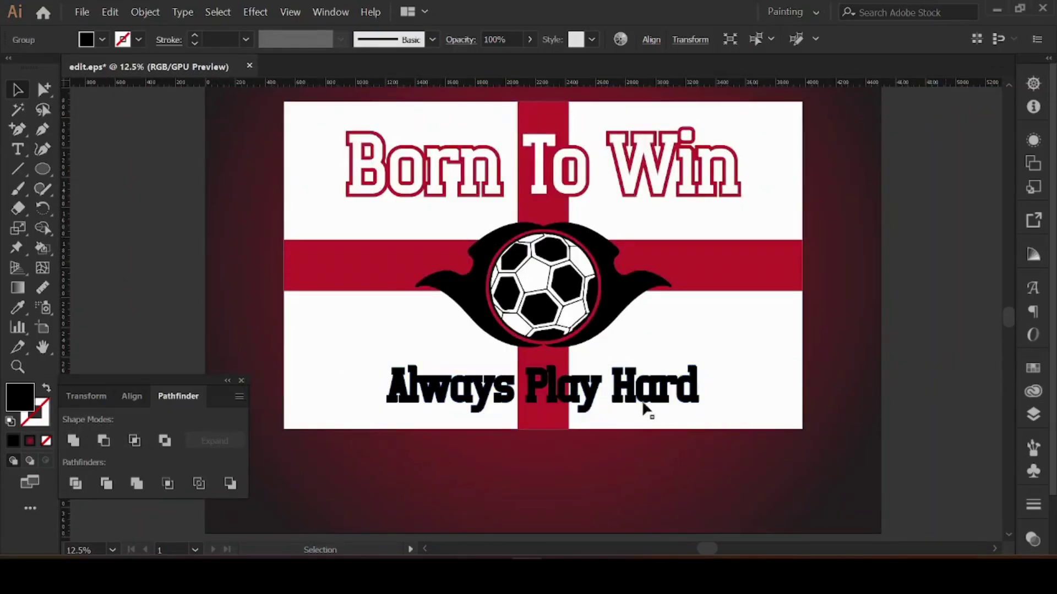
# Step: Ungroup the "Always Play Hard" artwork
pyautogui.click(641, 396)
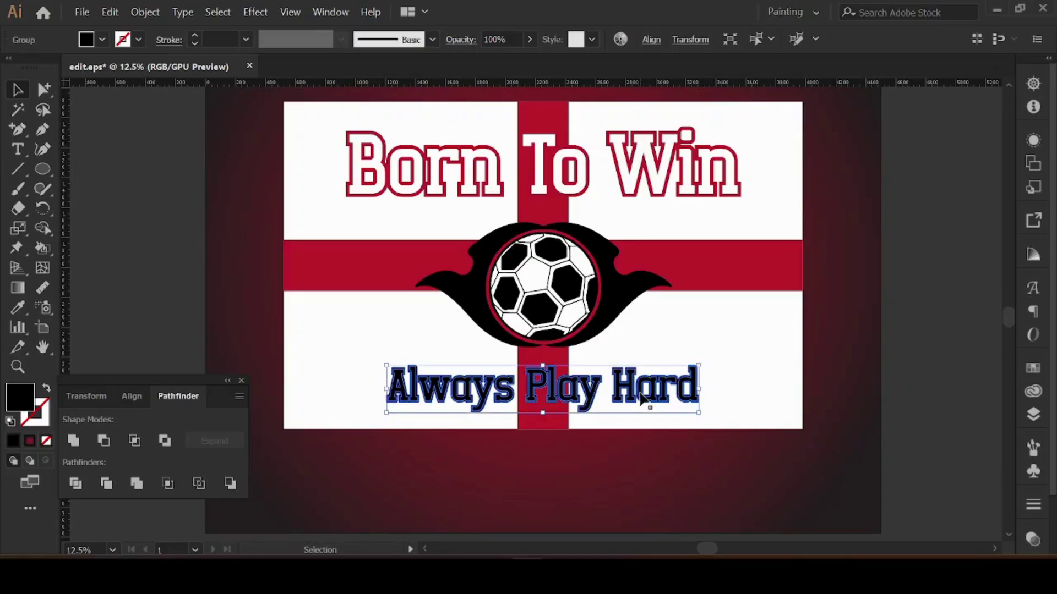
pyautogui.rightClick(640, 398)
pyautogui.click(707, 260)
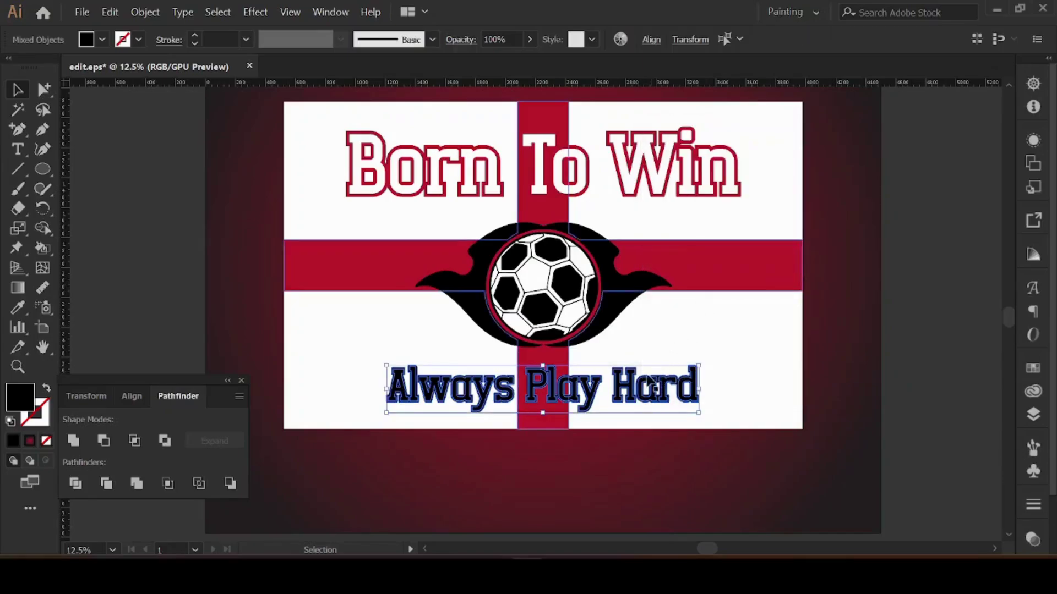
# Step: Keep only the inner "Always Play Hard" lettering selected and recolour it with the flag's white using the Eyedropper
pyautogui.scroll(3, 525, 394)
pyautogui.scroll(1, 517, 395)
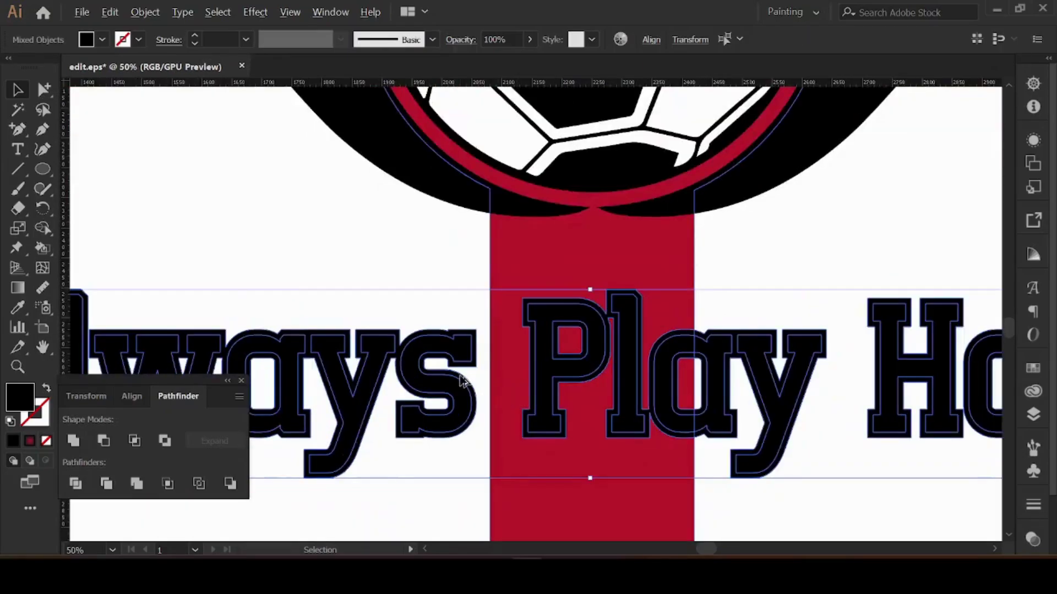
pyautogui.keyDown('shift'); pyautogui.click(525, 330); pyautogui.keyUp('shift')
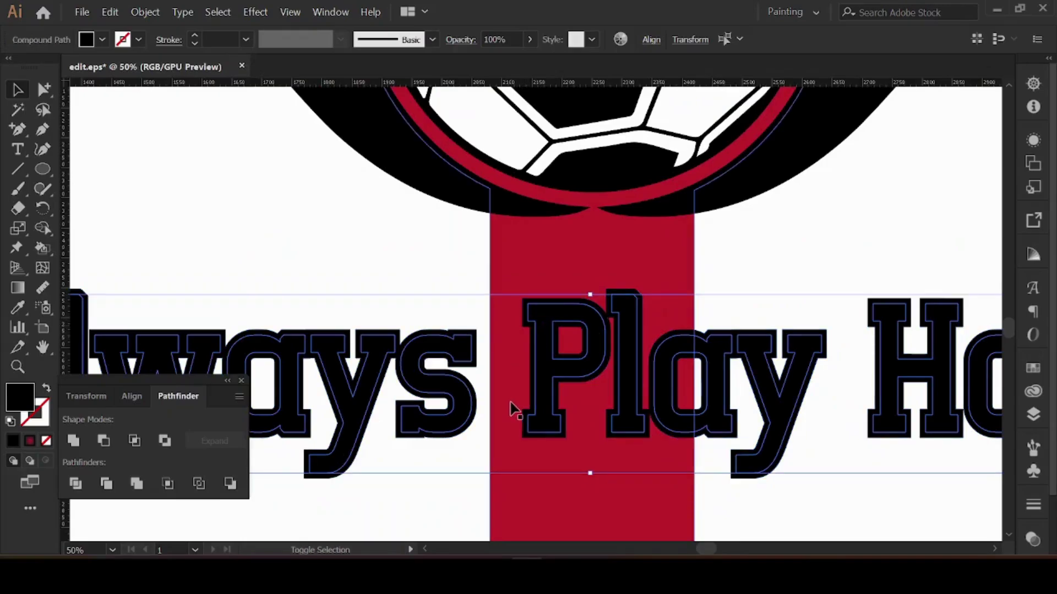
pyautogui.scroll(-2, 510, 404)
pyautogui.press('i')
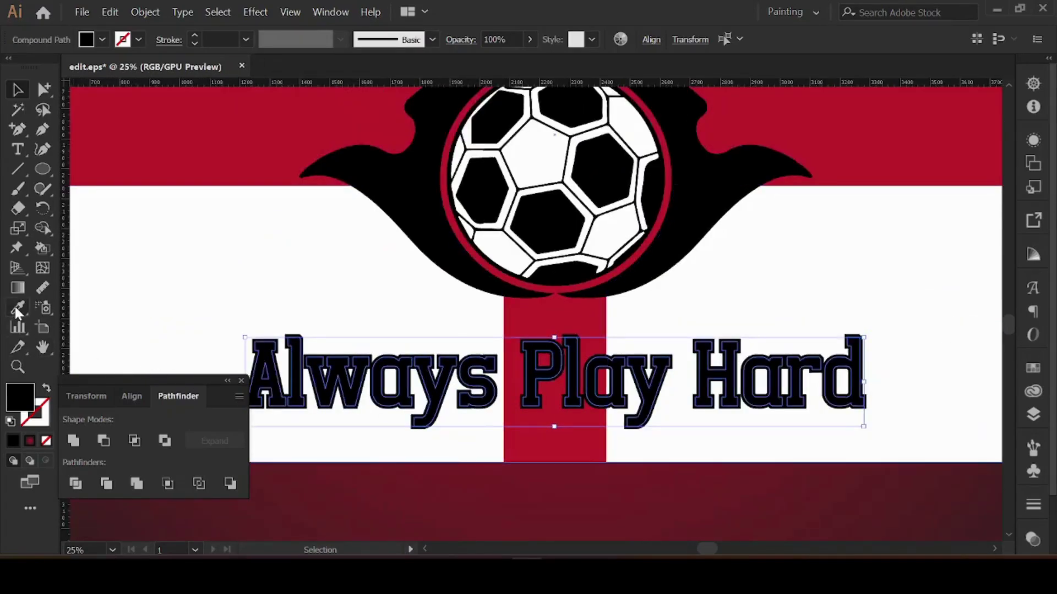
pyautogui.click(461, 236)
pyautogui.click(508, 253)
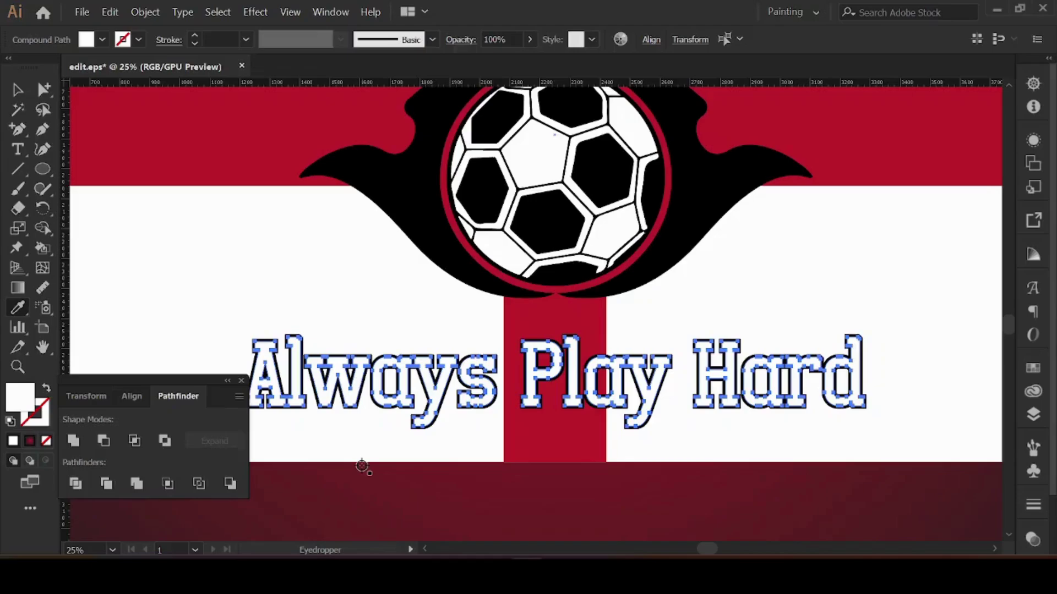
# Step: Bring the white inner "Always Play Hard" lettering to the front and deselect it
pyautogui.rightClick(445, 401)
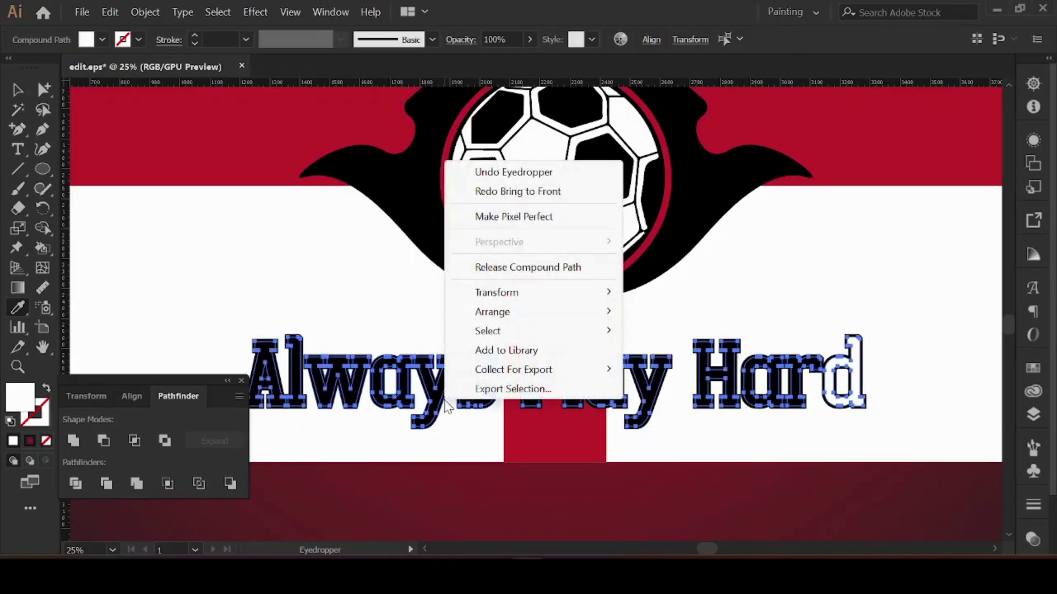
pyautogui.moveTo(485, 311)
pyautogui.click(696, 312)
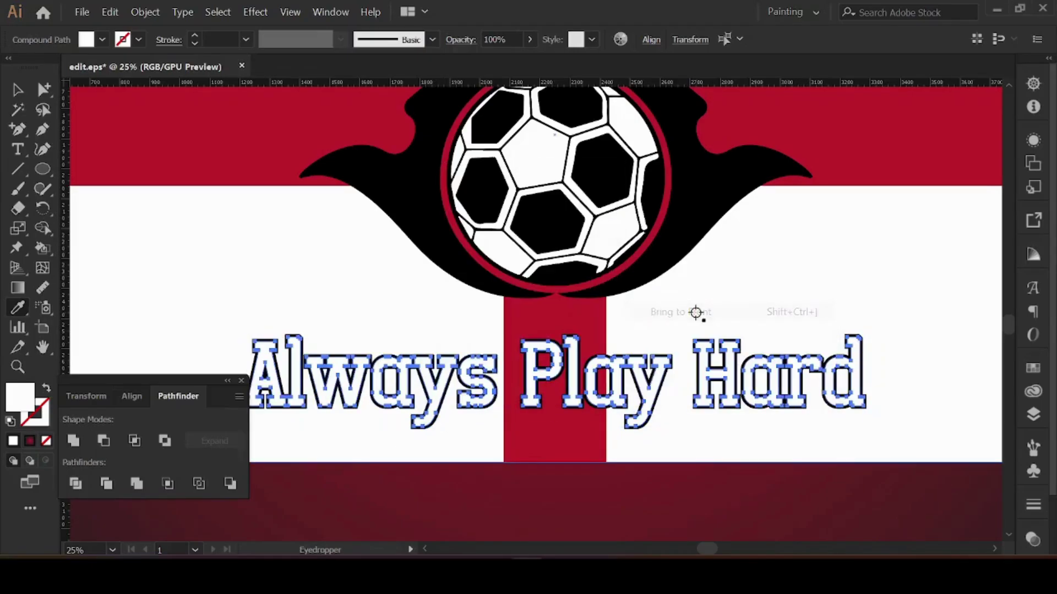
pyautogui.scroll(-2, 429, 351)
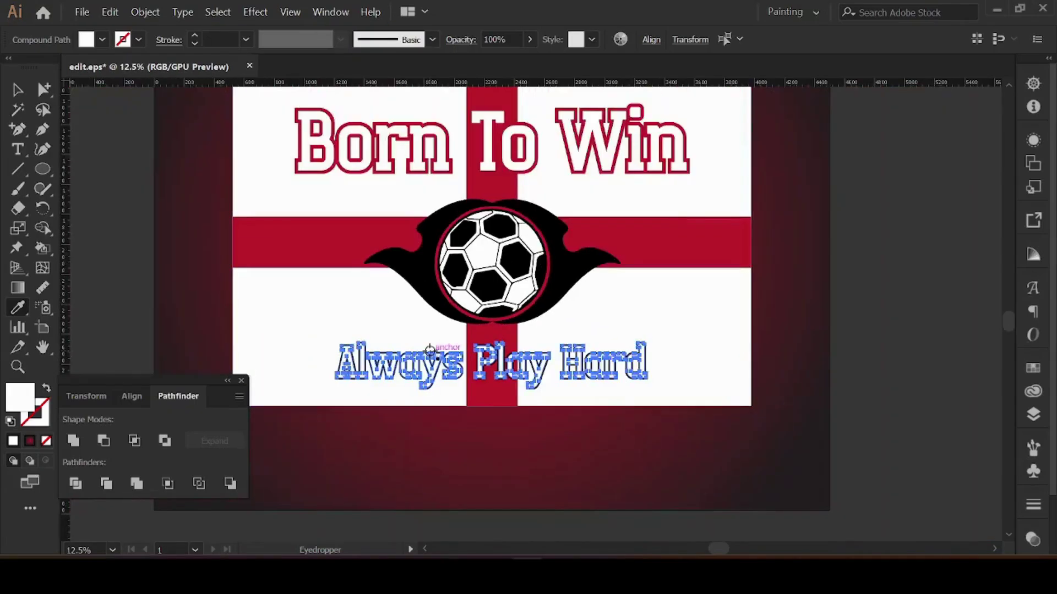
pyautogui.press('v')
pyautogui.click(904, 393)
pyautogui.hscroll(-2, 486, 397)
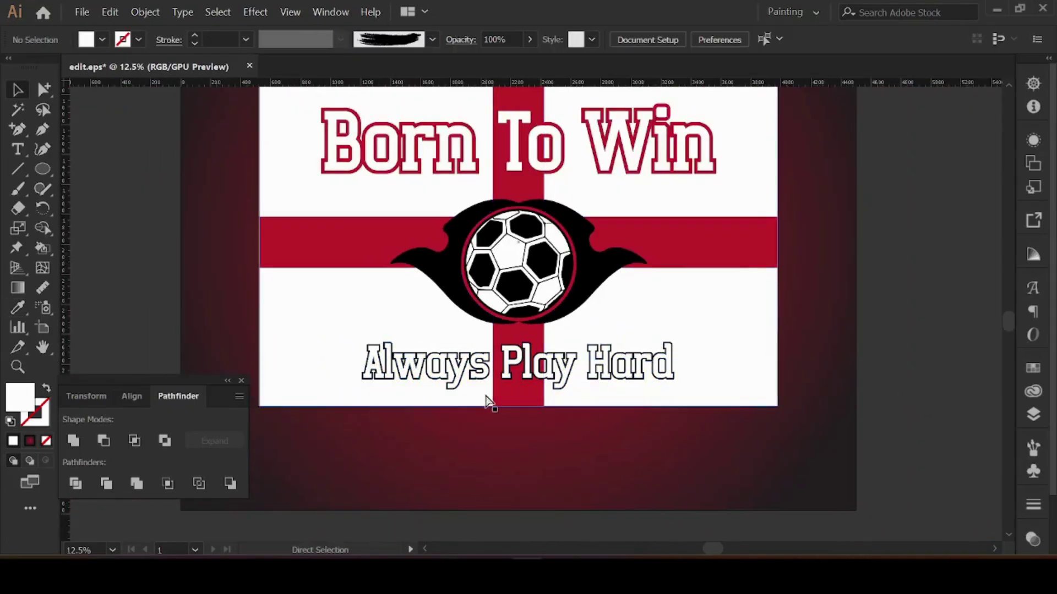
pyautogui.scroll(-1, 495, 385)
pyautogui.scroll(-1, 558, 469)
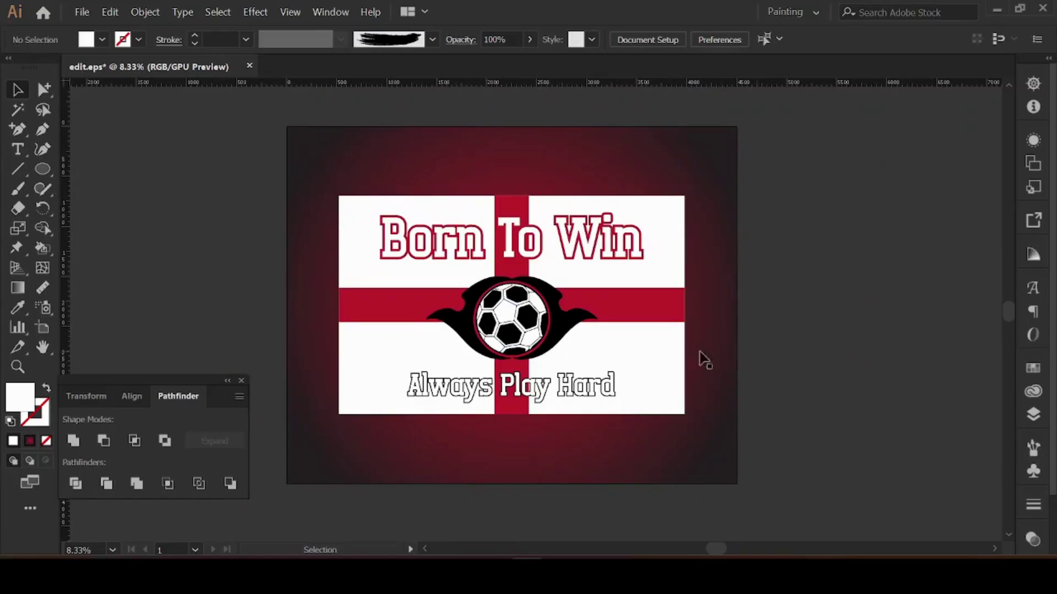
pyautogui.scroll(2, 531, 366)
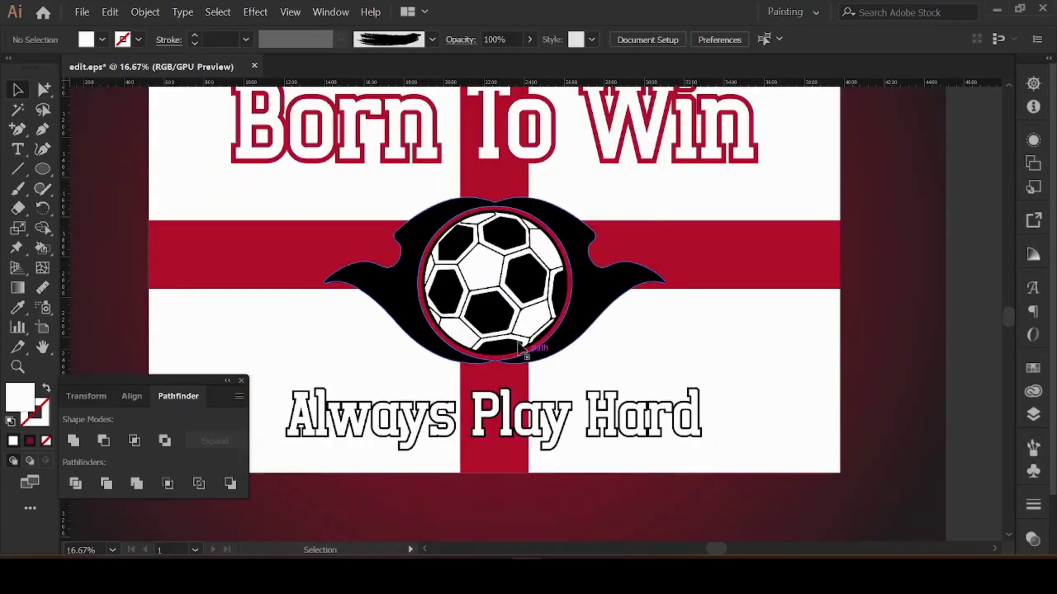
pyautogui.click(562, 225)
pyautogui.scroll(-2, 563, 225)
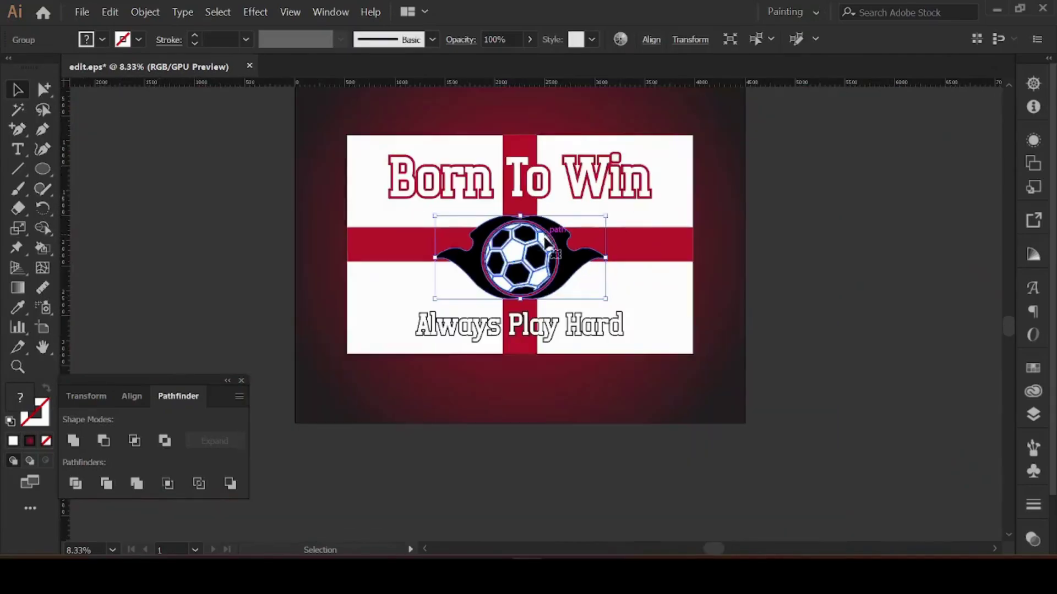
pyautogui.scroll(3, 553, 248)
pyautogui.click(807, 304)
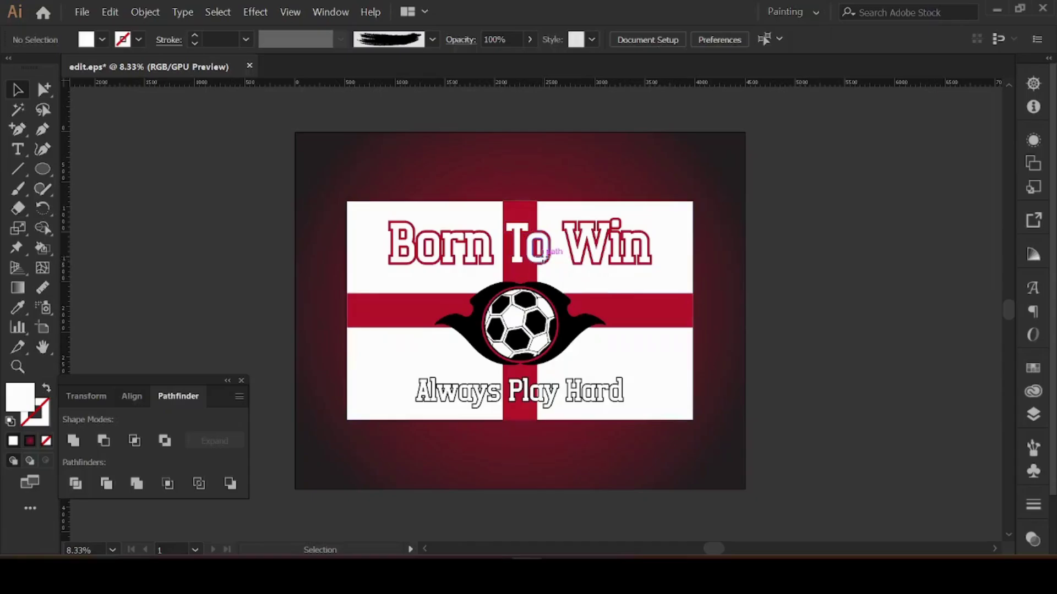
# Step: Select only the inner lettering and red outline of "Born To Win" and group them
pyautogui.click(551, 259)
pyautogui.moveTo(820, 470); pyautogui.dragTo(255, 139)
pyautogui.keyDown('shift'); pyautogui.click(412, 199); pyautogui.keyUp('shift')
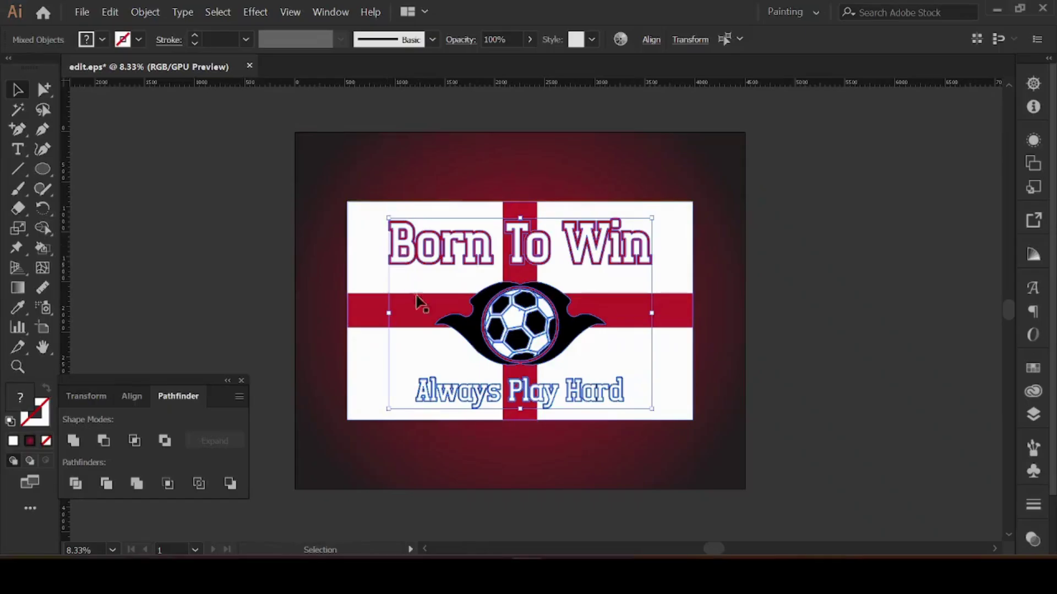
pyautogui.moveTo(791, 447); pyautogui.dragTo(280, 292)
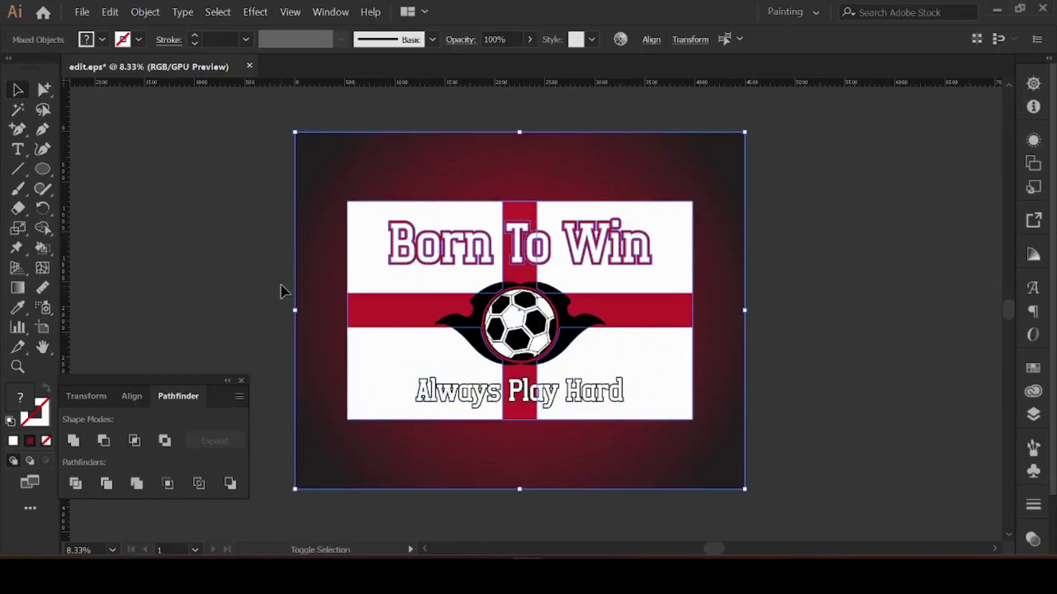
pyautogui.keyDown('shift'); pyautogui.click(338, 372); pyautogui.keyUp('shift')
pyautogui.rightClick(430, 236)
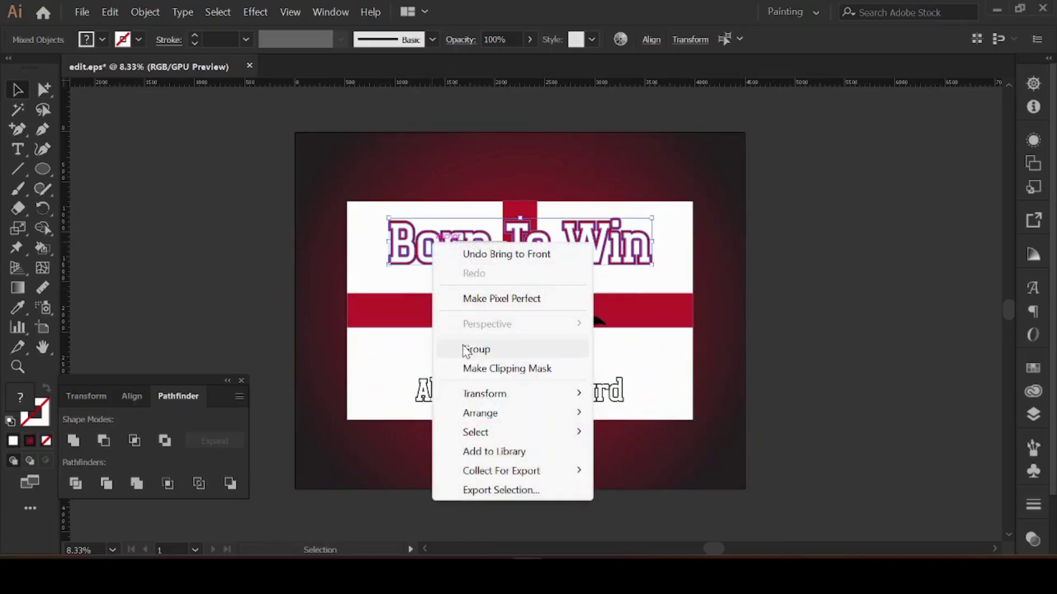
pyautogui.click(464, 349)
pyautogui.click(772, 440)
# Step: Select only the inner lettering and black outline of "Always Play Hard", group them and deselect
pyautogui.moveTo(322, 363); pyautogui.dragTo(316, 396)
pyautogui.keyDown('shift'); pyautogui.click(361, 364); pyautogui.keyUp('shift')
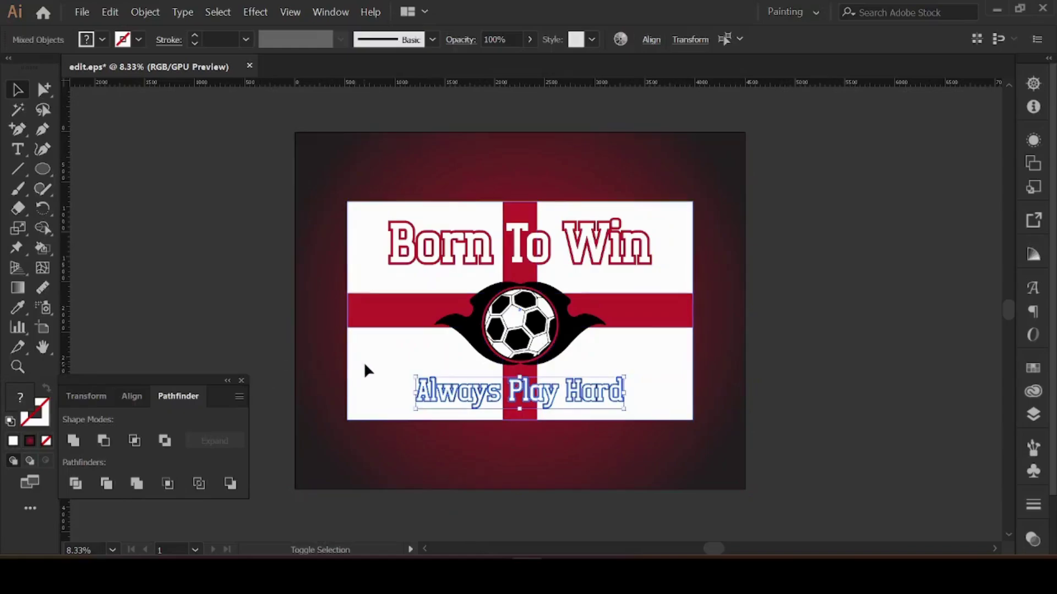
pyautogui.rightClick(509, 418)
pyautogui.click(565, 272)
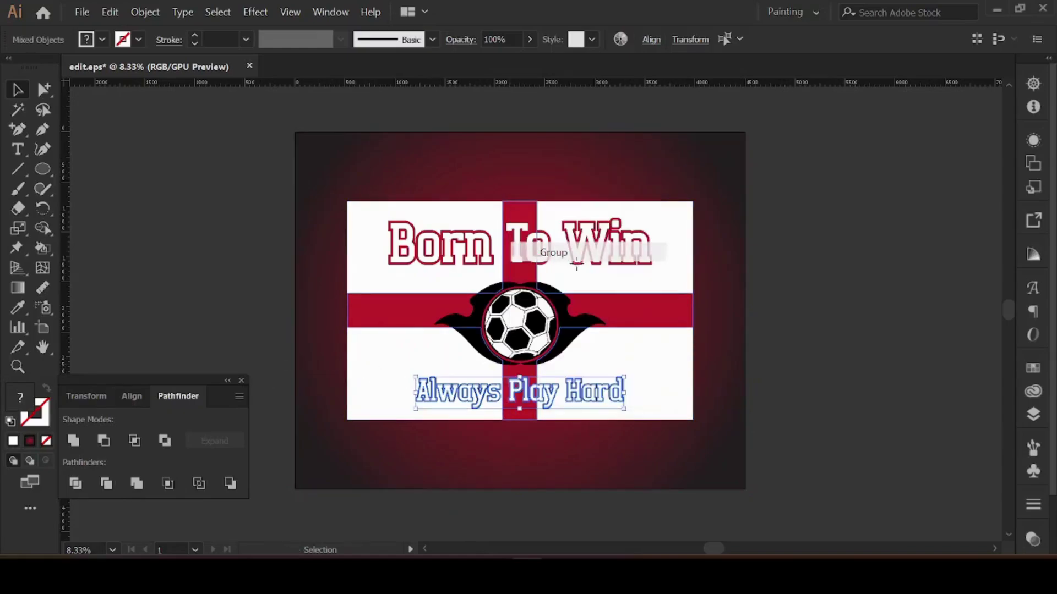
pyautogui.click(771, 365)
pyautogui.click(520, 333)
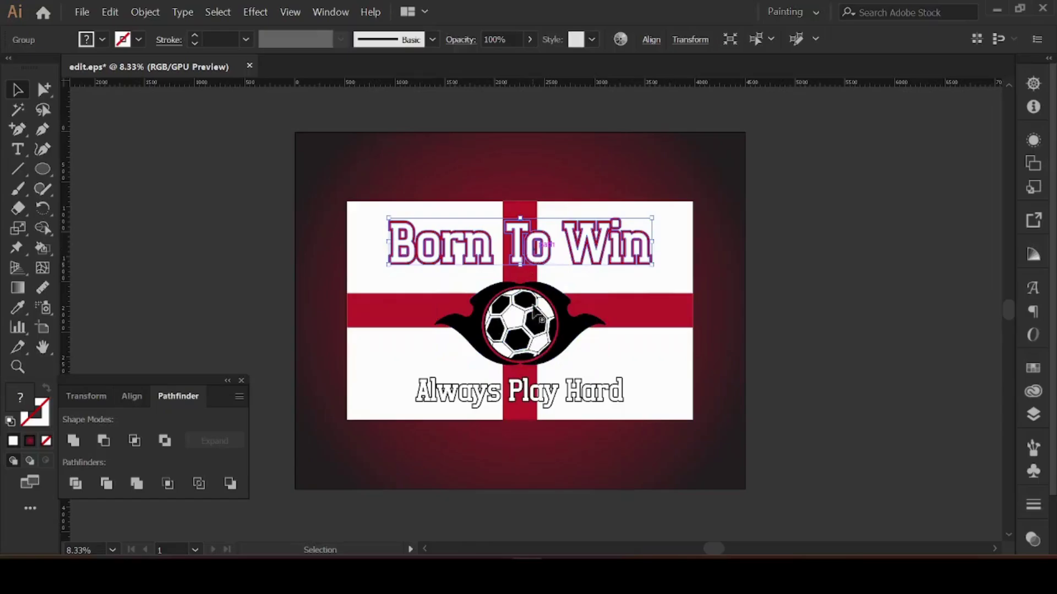
pyautogui.click(658, 337)
pyautogui.click(832, 343)
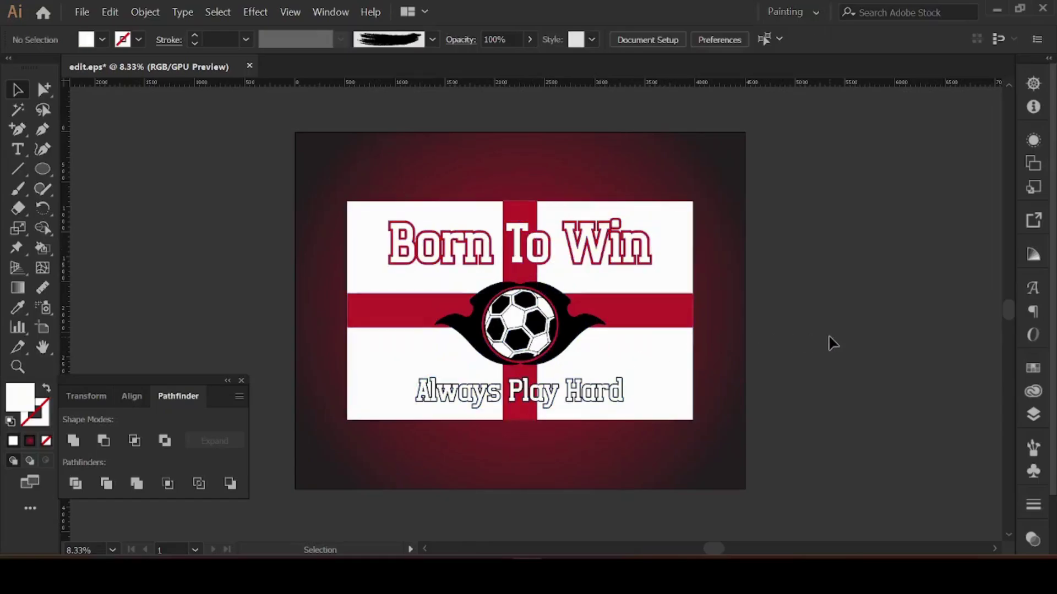
# Step: Select all the flag artwork except the dark red gradient background, group it and deselect
pyautogui.moveTo(387, 278); pyautogui.dragTo(378, 165)
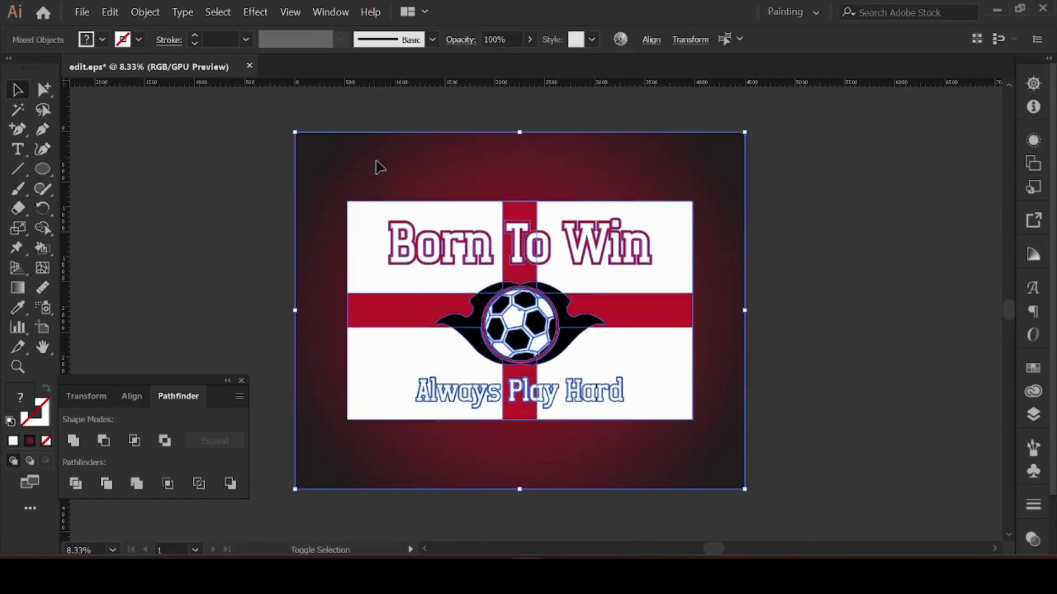
pyautogui.rightClick(376, 162)
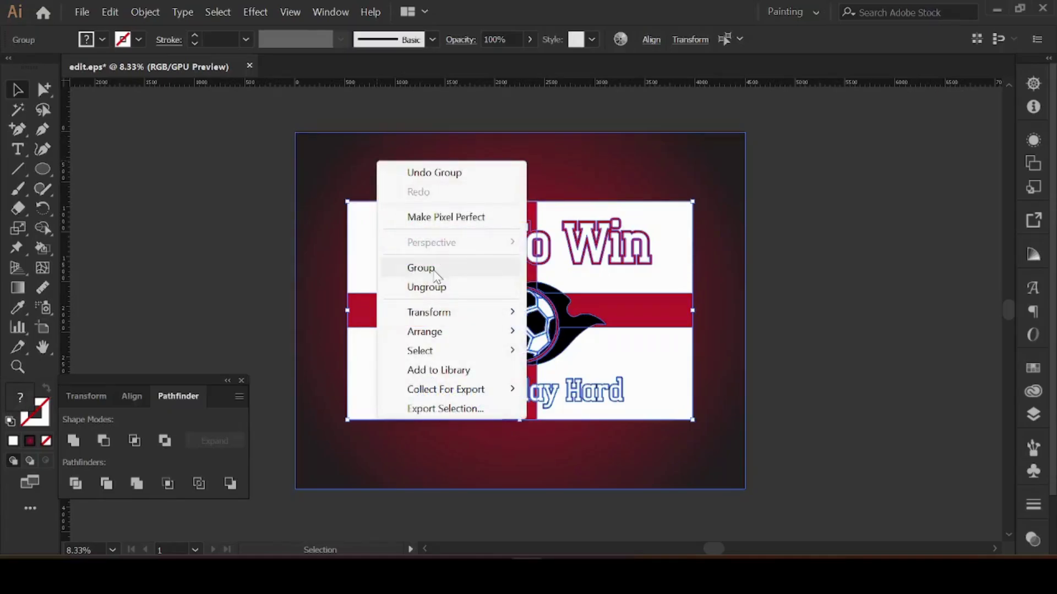
pyautogui.click(432, 266)
pyautogui.click(803, 349)
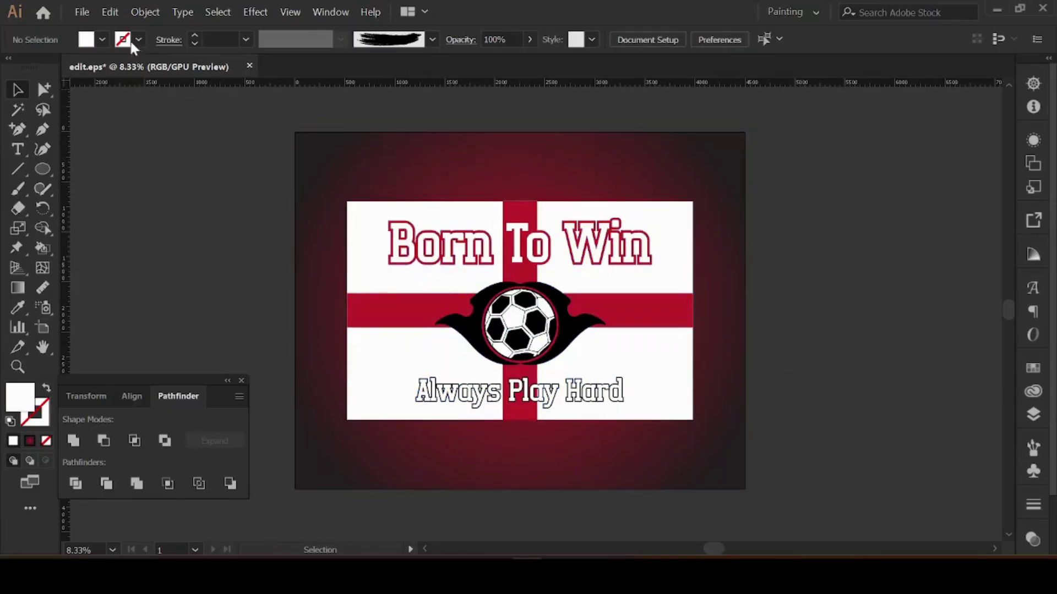
# Step: Save the design as a new Illustrator EPS file named Euro-5.eps in the TShirts folder, basing the name on Euro-4.eps
pyautogui.click(78, 13)
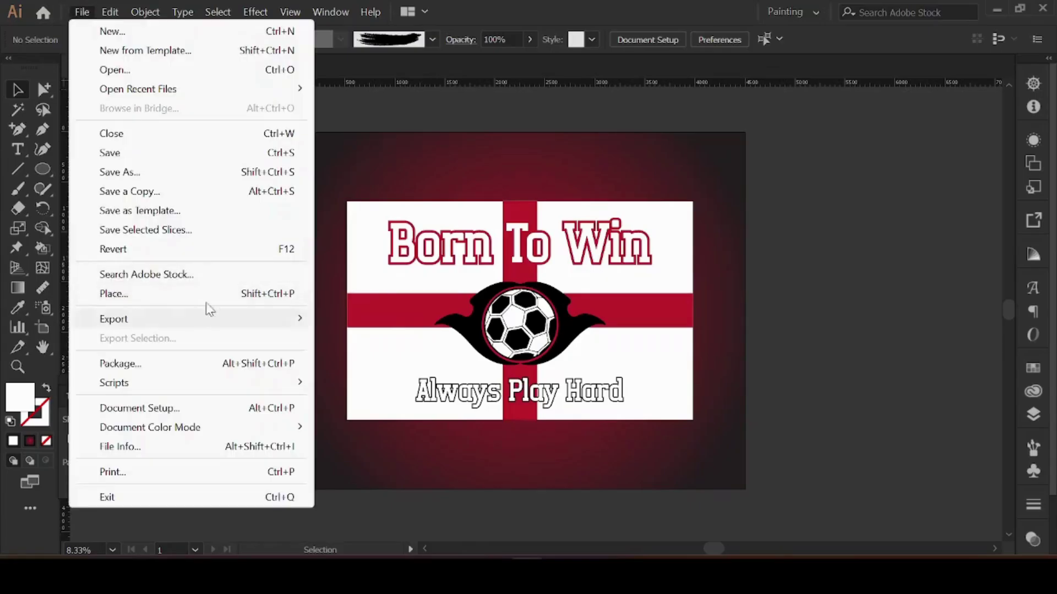
pyautogui.click(224, 173)
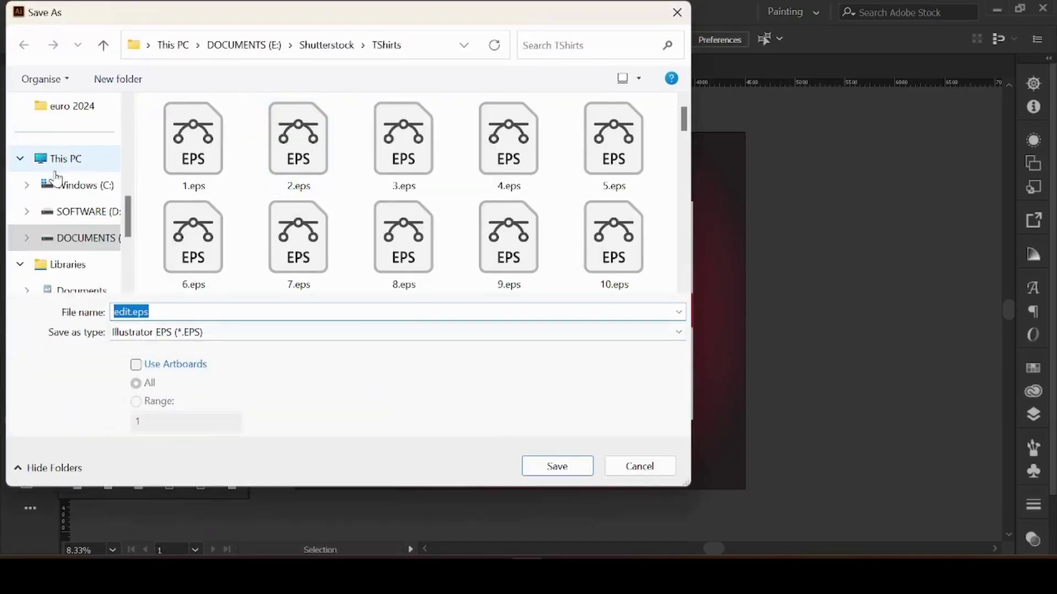
pyautogui.scroll(-2, 256, 197)
pyautogui.scroll(-8, 270, 202)
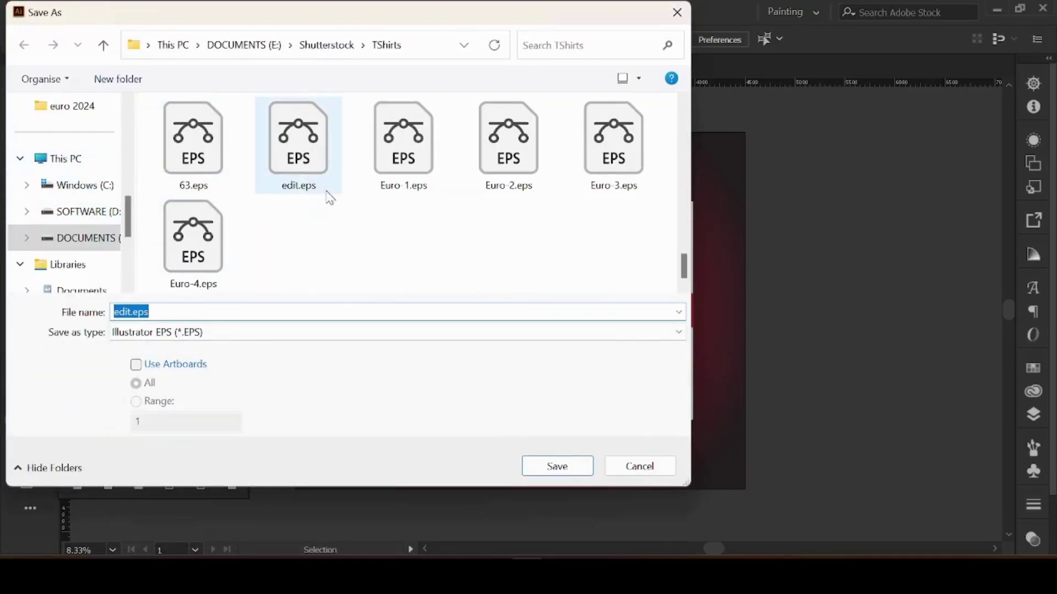
pyautogui.click(173, 264)
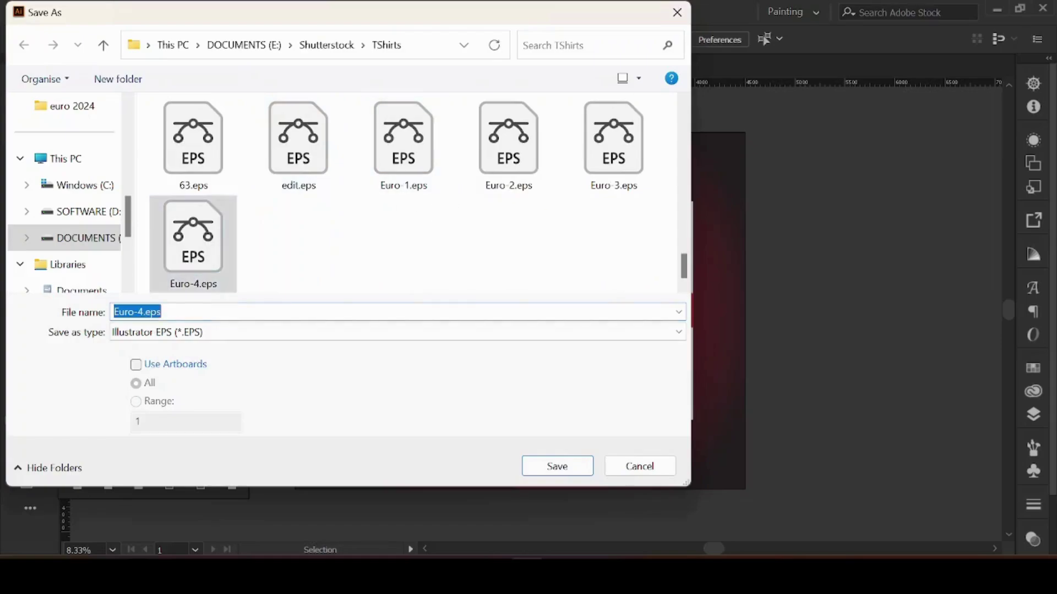
pyautogui.press('Left')
pyautogui.press('Right')
pyautogui.press('Right')
pyautogui.press('Right')
pyautogui.press('Right')
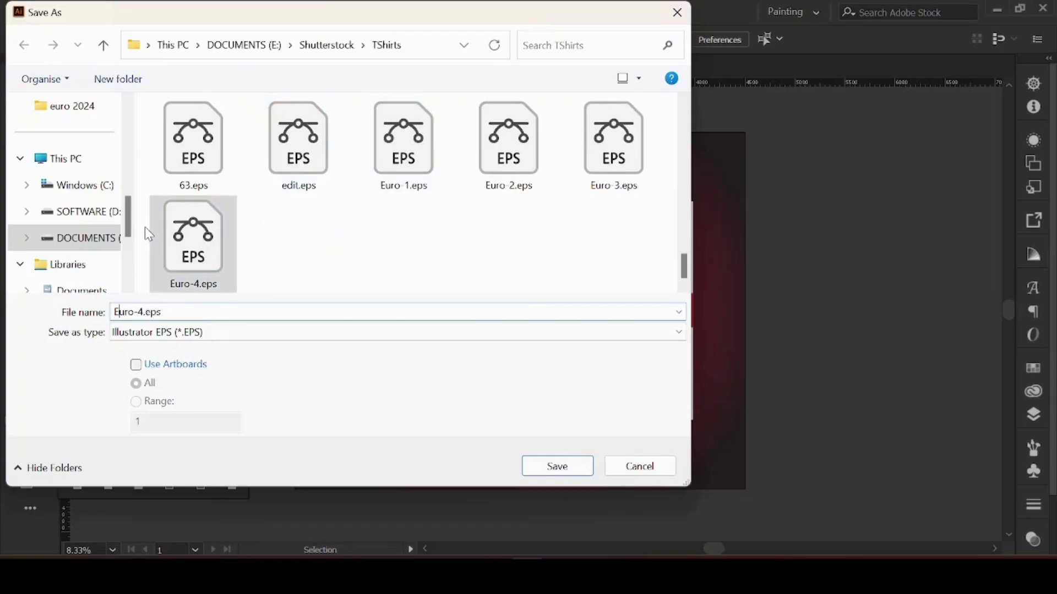
pyautogui.press('Right')
pyautogui.press('Right')
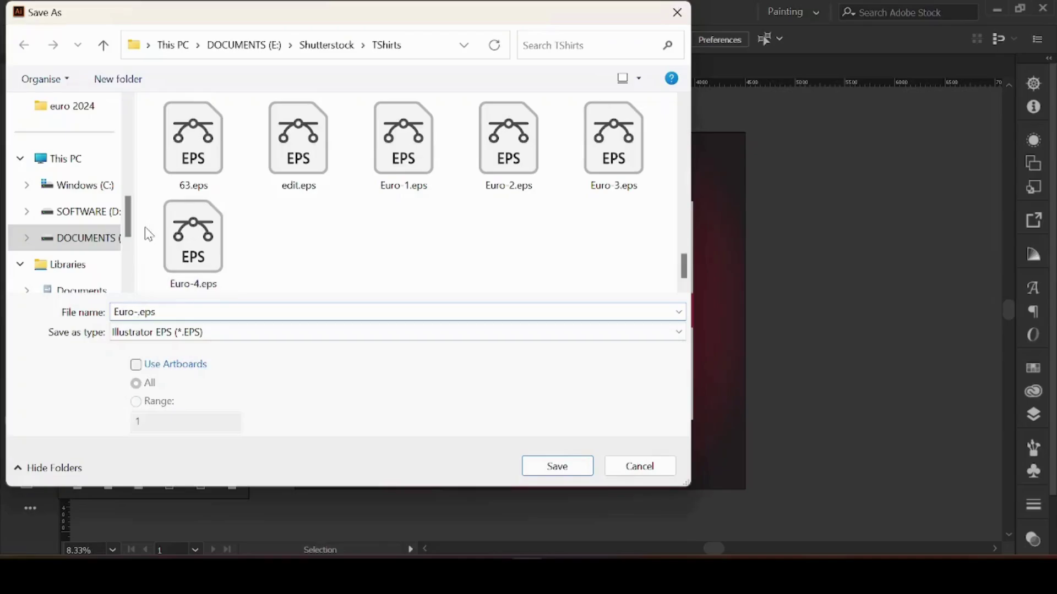
pyautogui.press('BackSpace')
pyautogui.write('5')
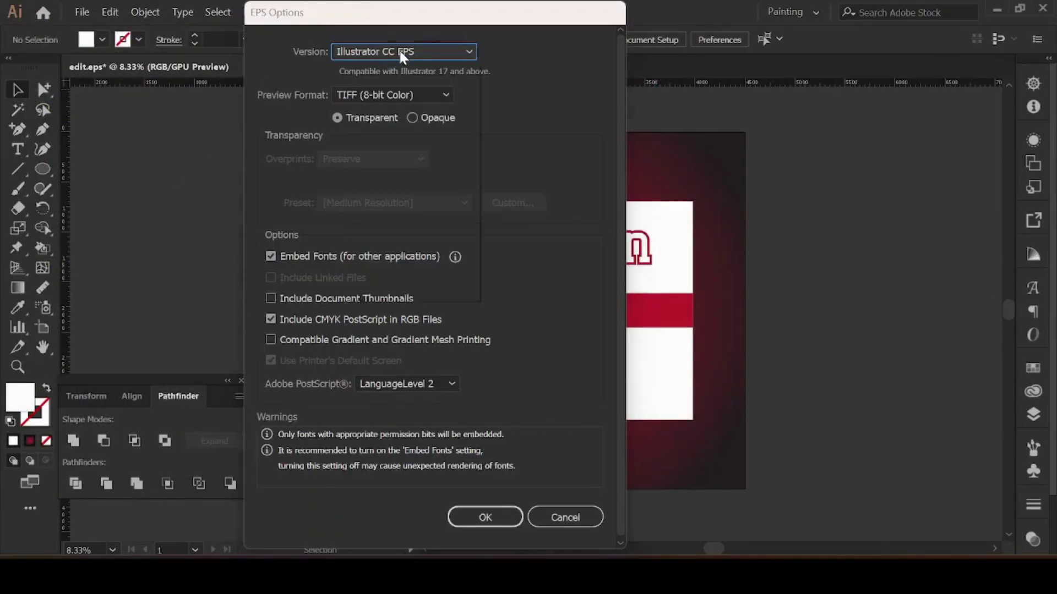
# Step: Set the EPS version to Illustrator 10 EPS and complete the save in the older format
pyautogui.click(398, 48)
pyautogui.click(408, 216)
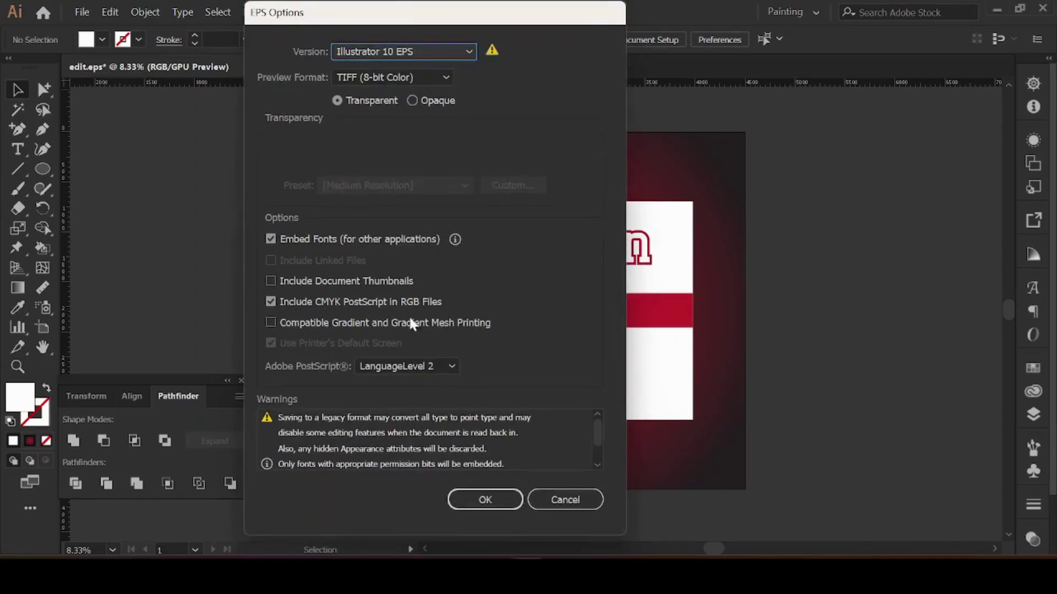
pyautogui.click(484, 496)
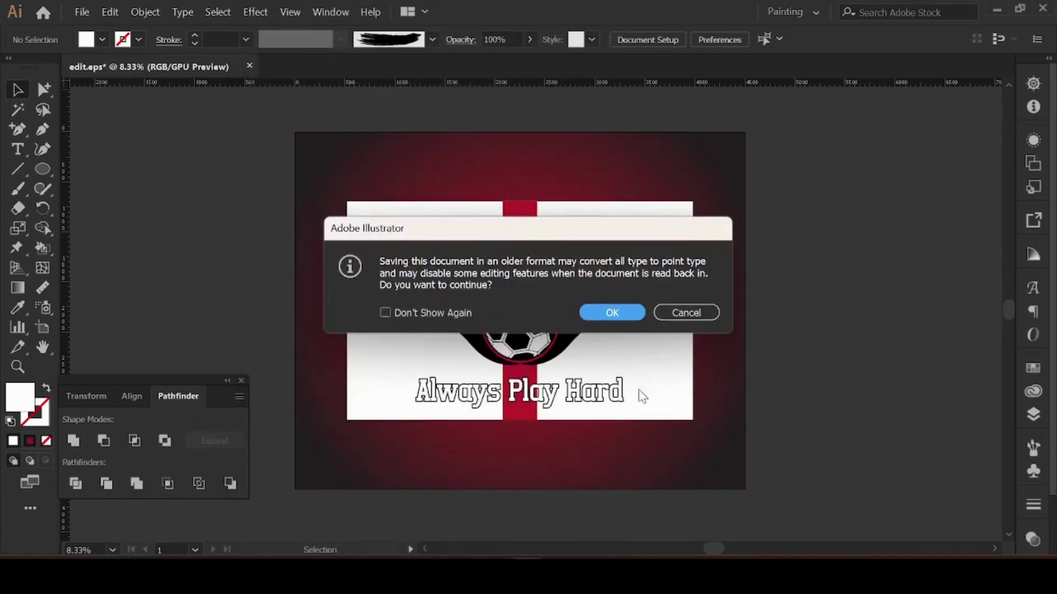
pyautogui.click(620, 314)
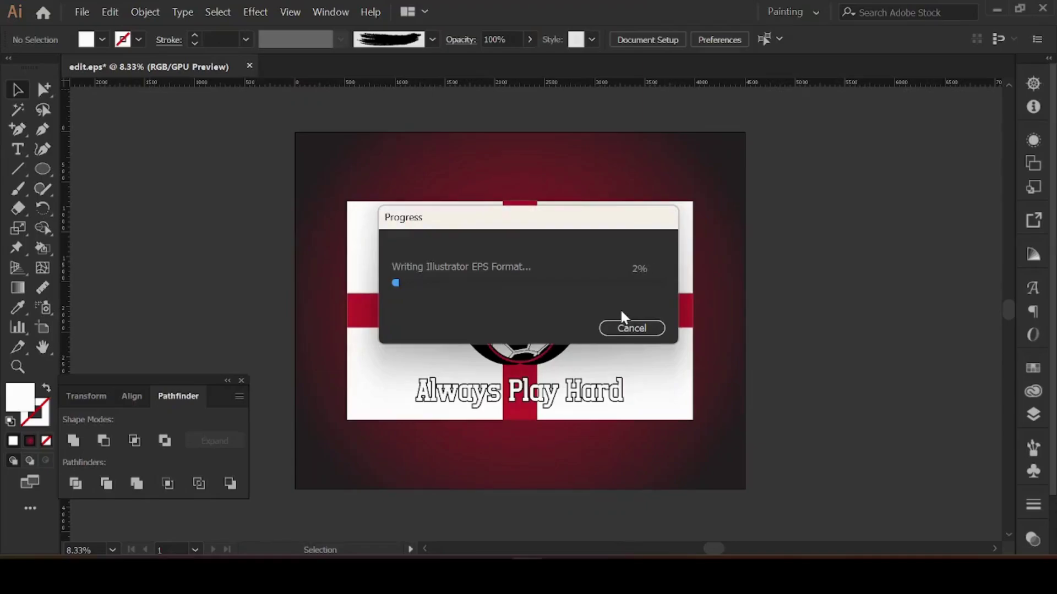